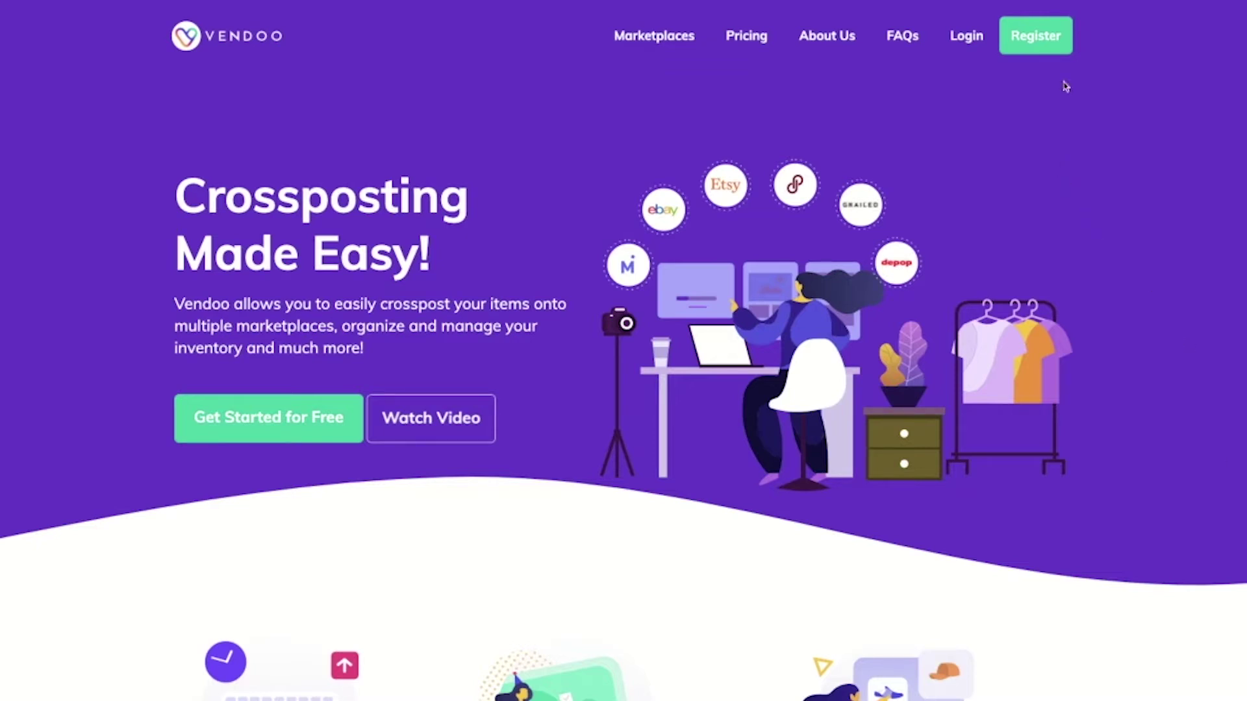
- Enter the first name, last name and e-mail address on the Vendoo registration form
{"action": "left_click", "coordinate": [1030, 39]}
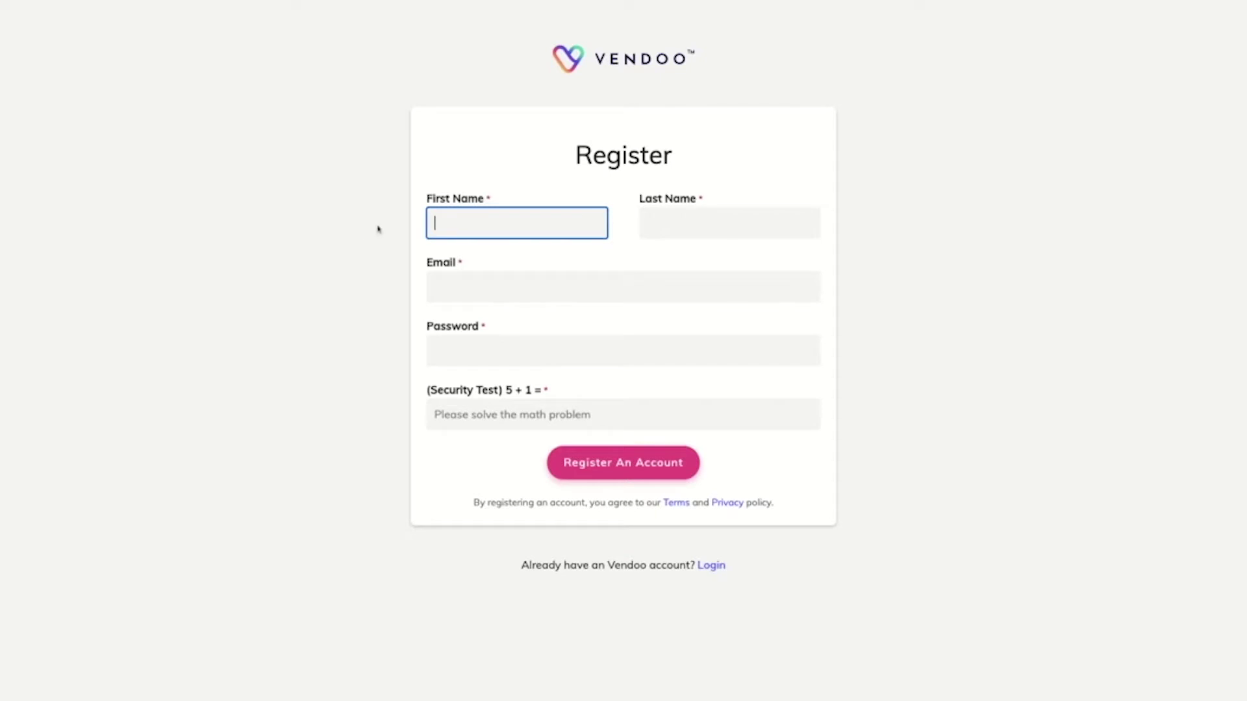
{"action": "type", "text": "Vendoo"}
{"action": "left_click", "coordinate": [729, 222]}
{"action": "type", "text": "User"}
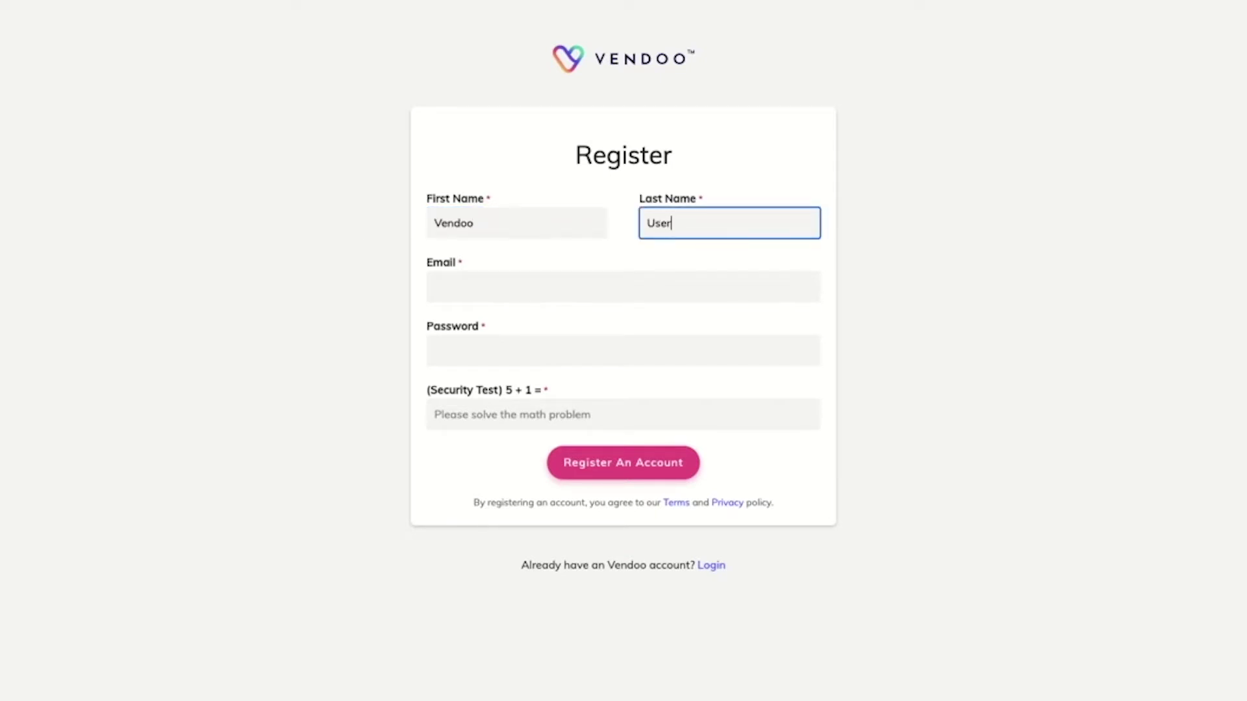
{"action": "left_click", "coordinate": [623, 286]}
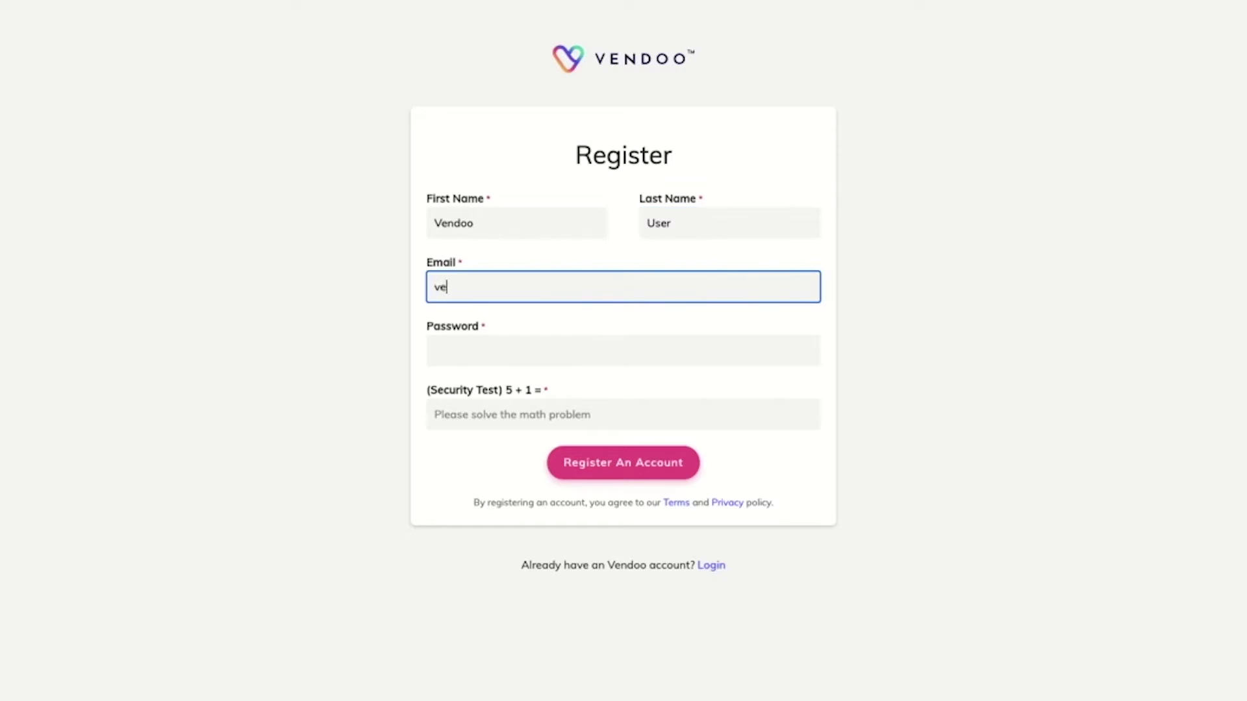
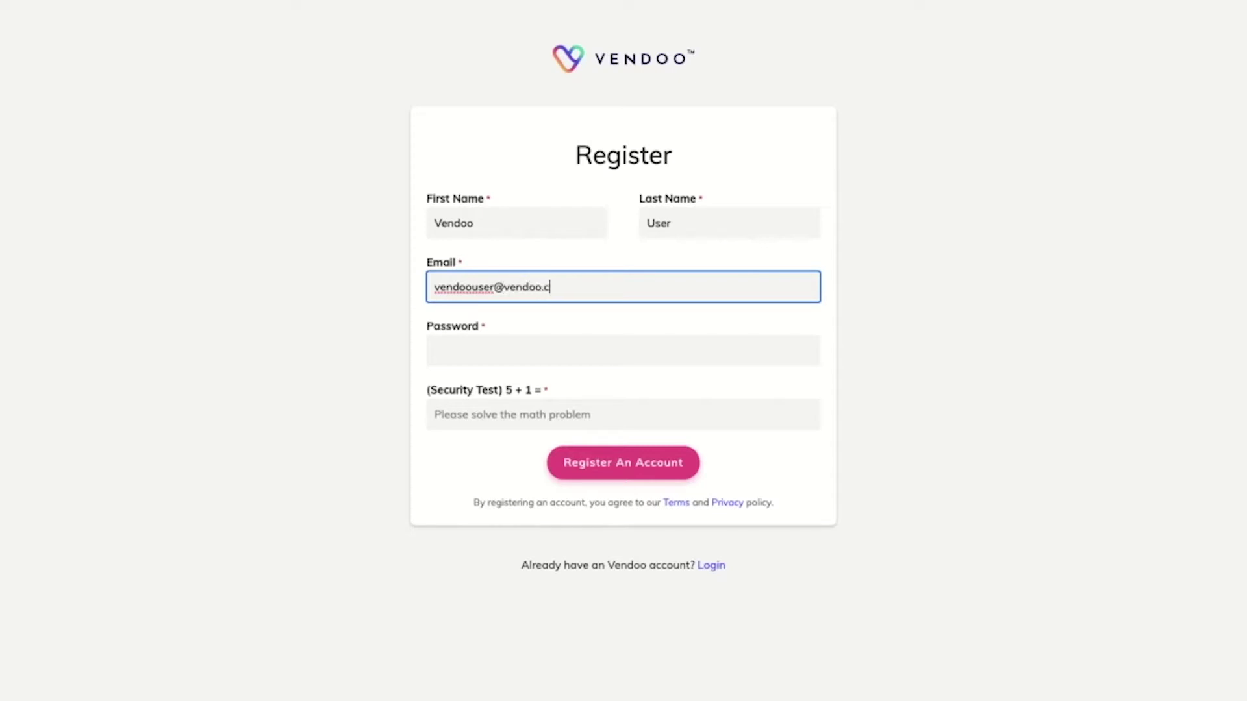
- Add the account password and security answer 6, then submit the registration
{"action": "key", "text": "Tab"}
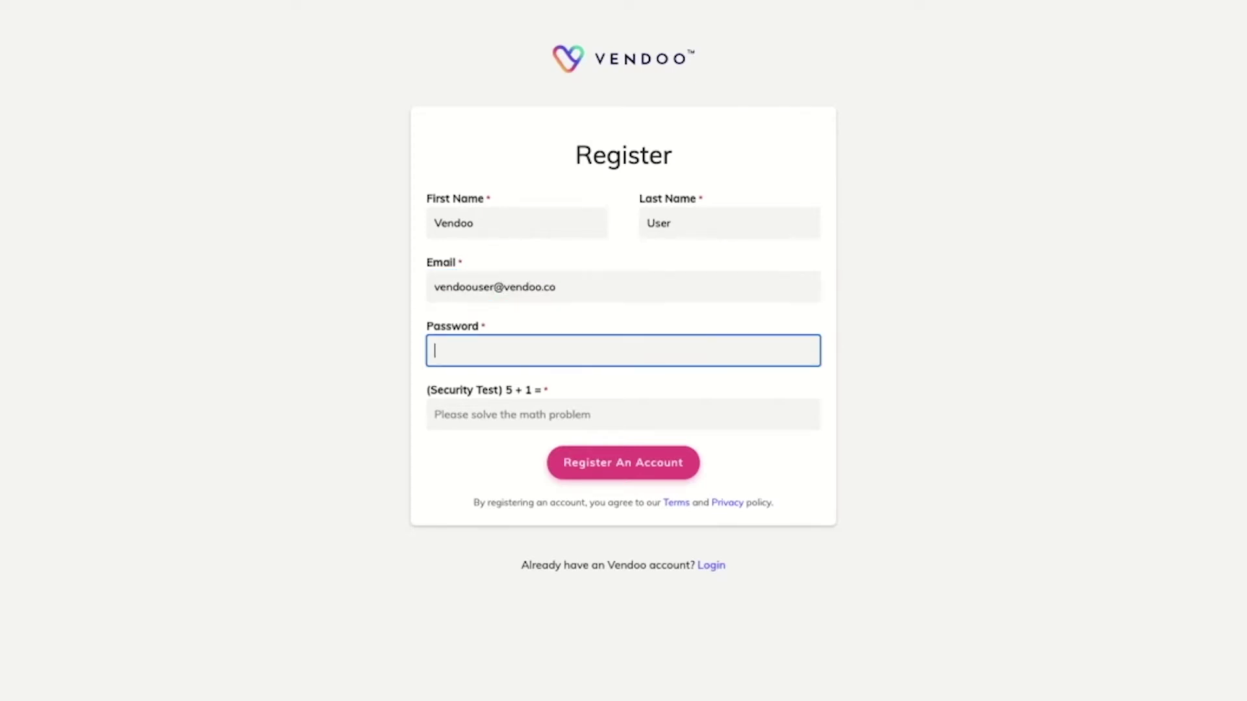
{"action": "type", "text": "•••••••••••"}
{"action": "key", "text": "Tab"}
{"action": "type", "text": "6"}
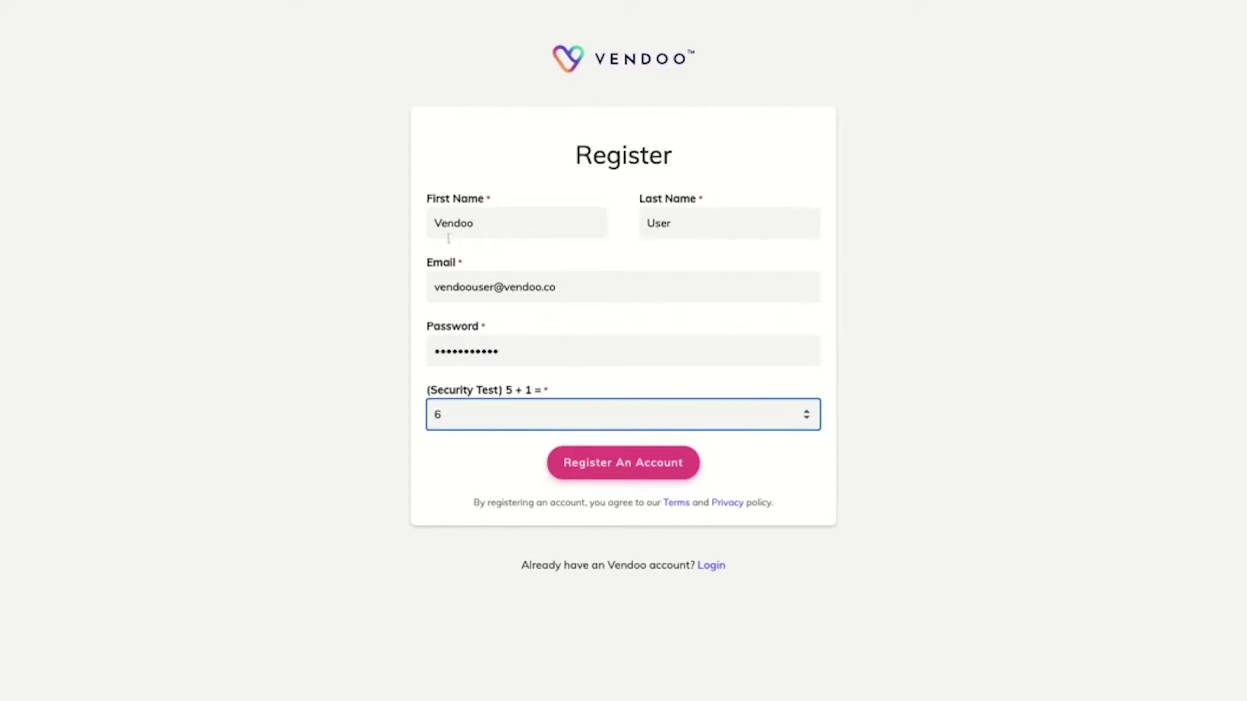
{"action": "left_click", "coordinate": [622, 469]}
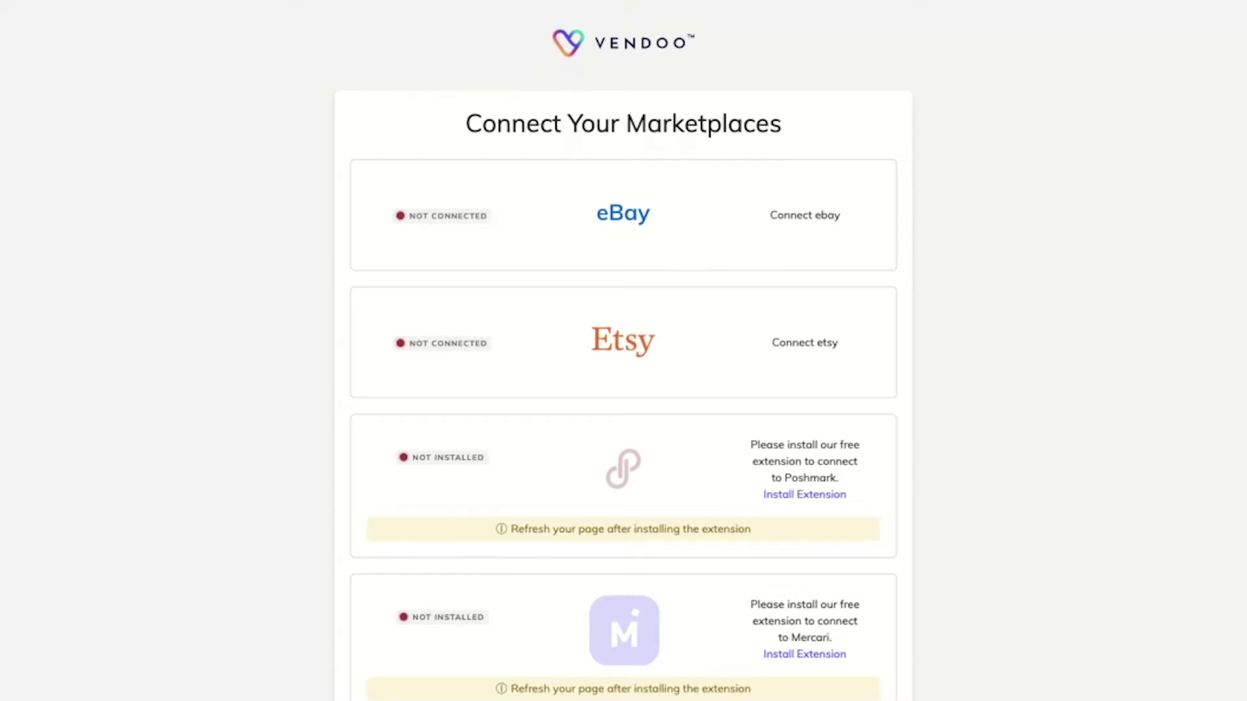
{"action": "scroll", "coordinate": [992, 343], "scroll_direction": "down", "scroll_amount": 8}
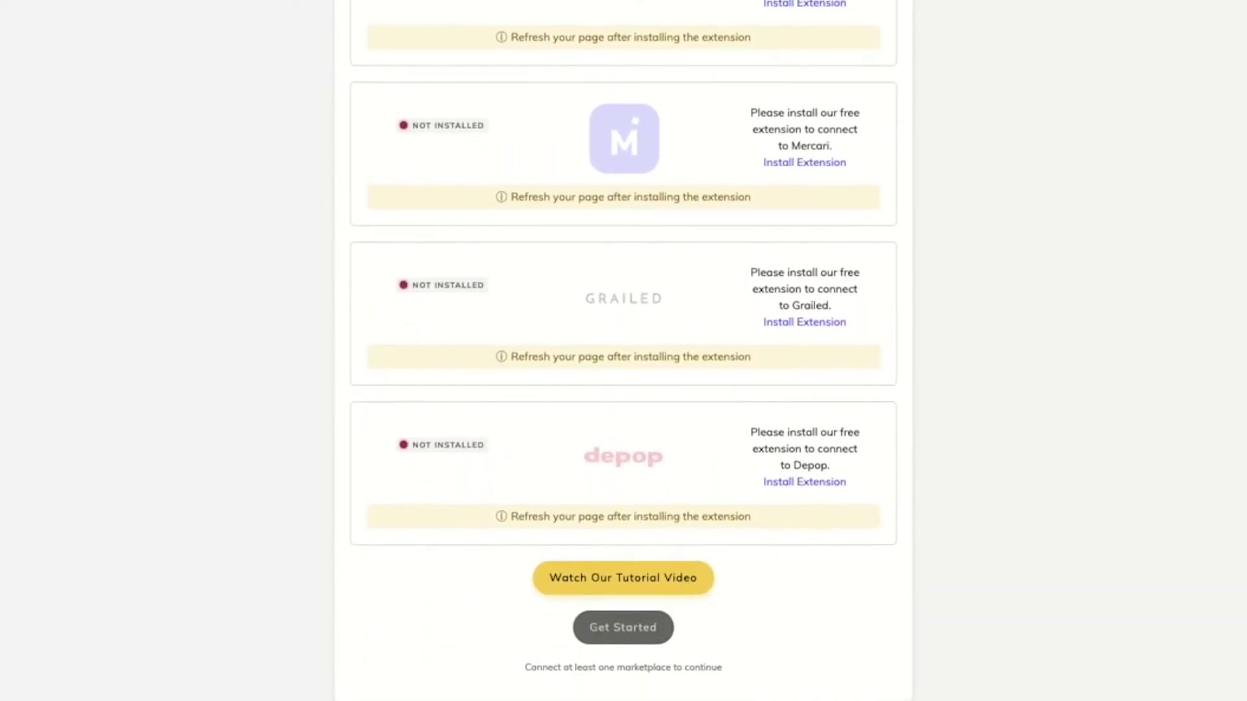
{"action": "scroll", "coordinate": [623, 351], "scroll_direction": "up", "scroll_amount": 8}
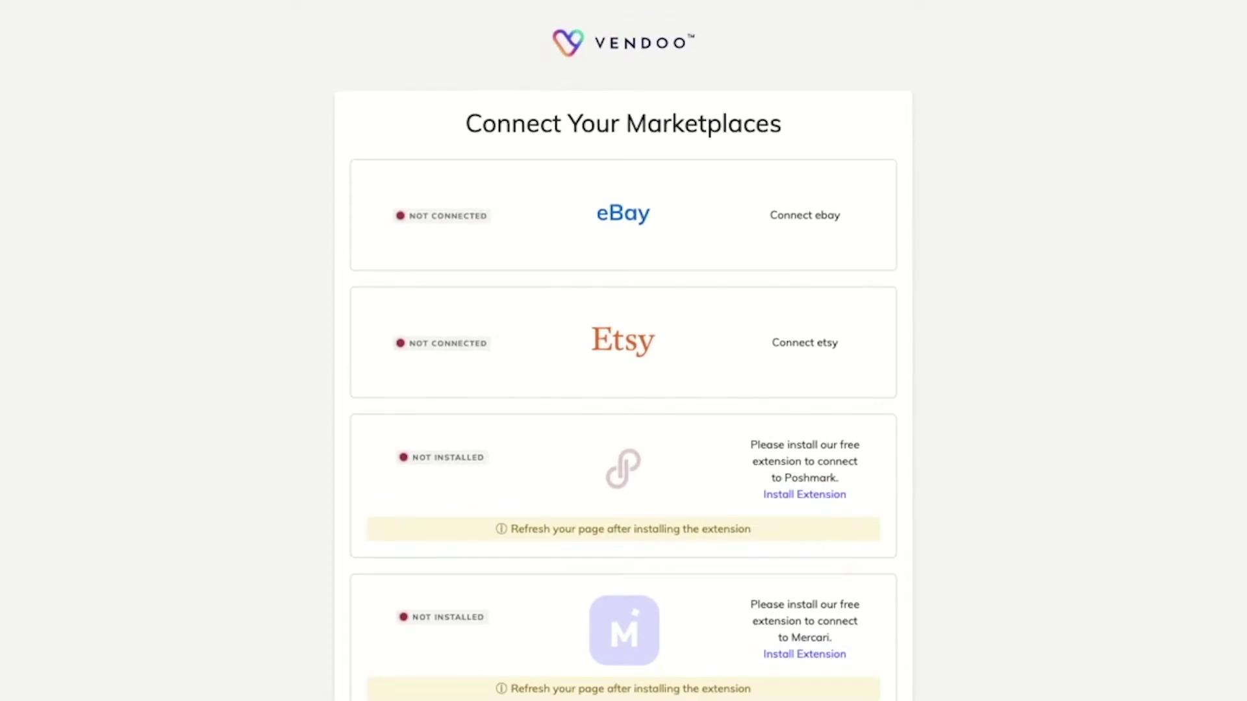
{"action": "left_click", "coordinate": [646, 224]}
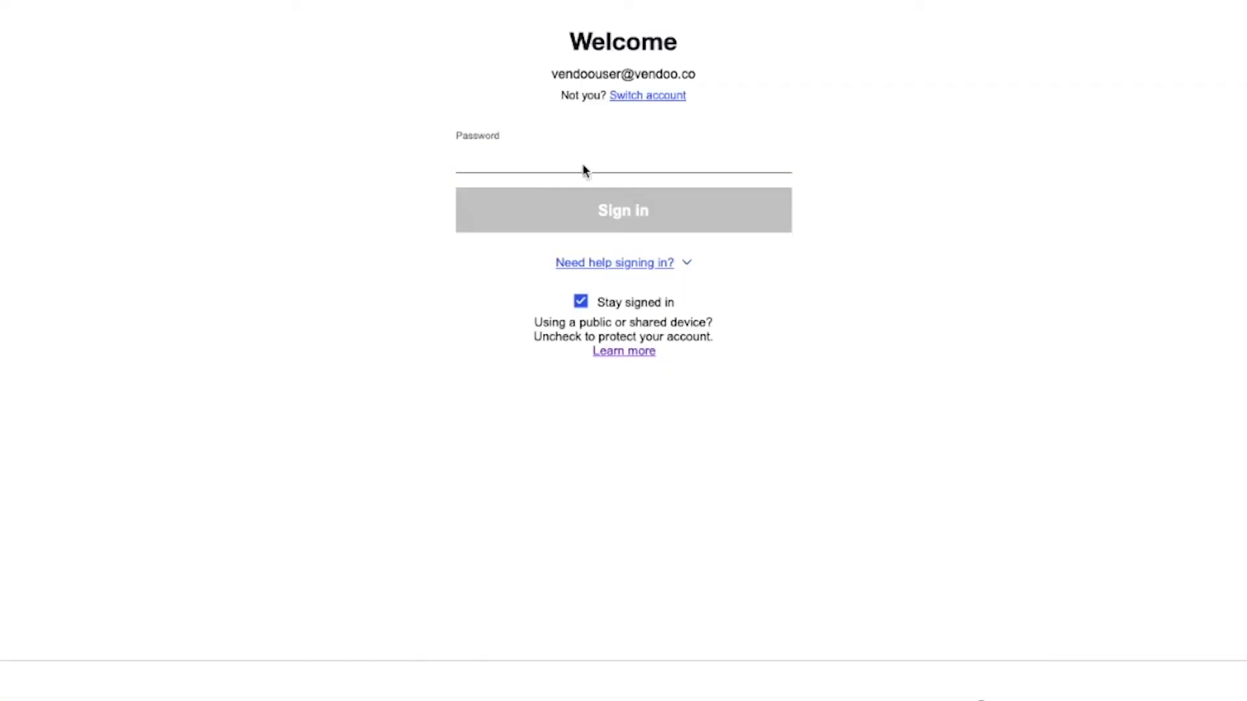
- Sign in to eBay with the account password to link it to Vendoo
{"action": "left_click", "coordinate": [502, 161]}
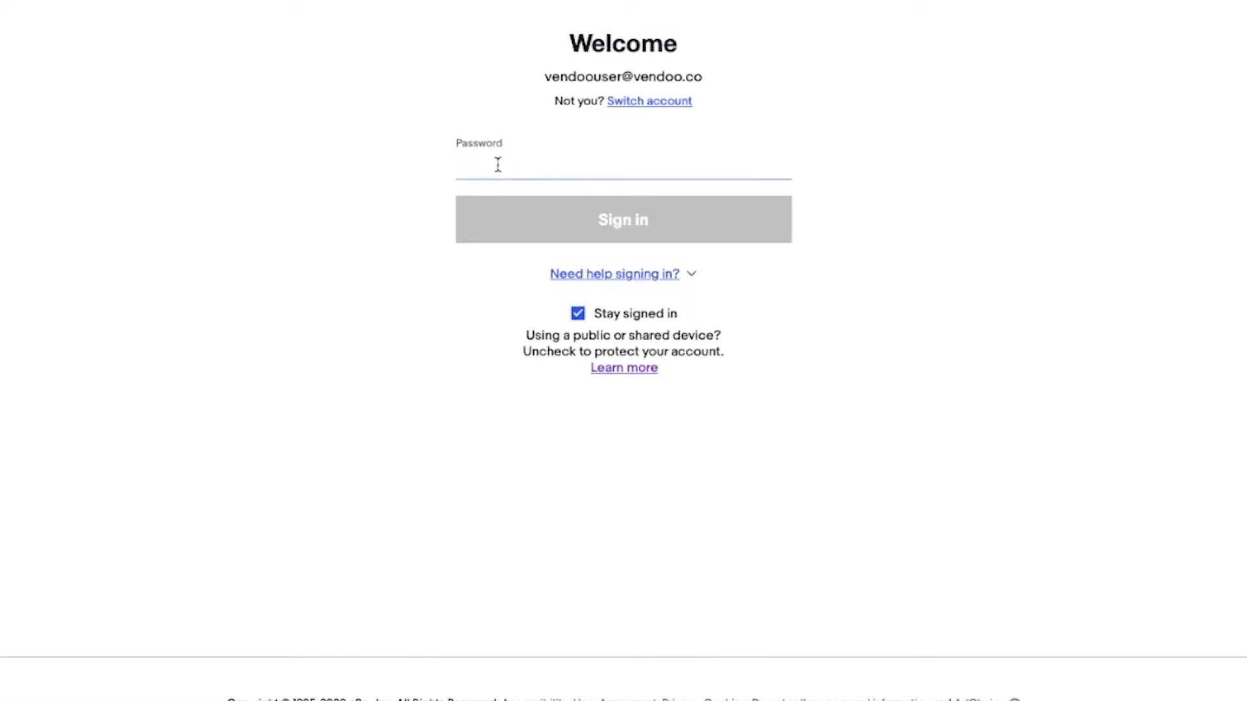
{"action": "type", "text": "***********"}
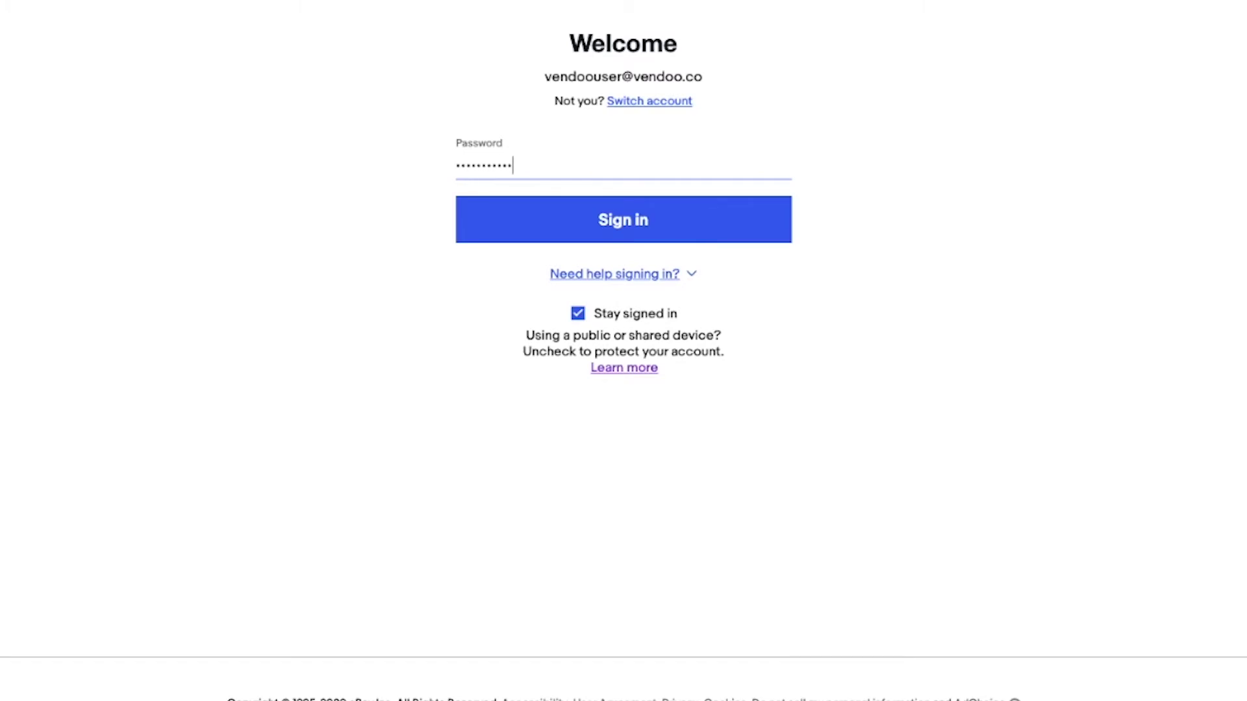
{"action": "left_click", "coordinate": [608, 224]}
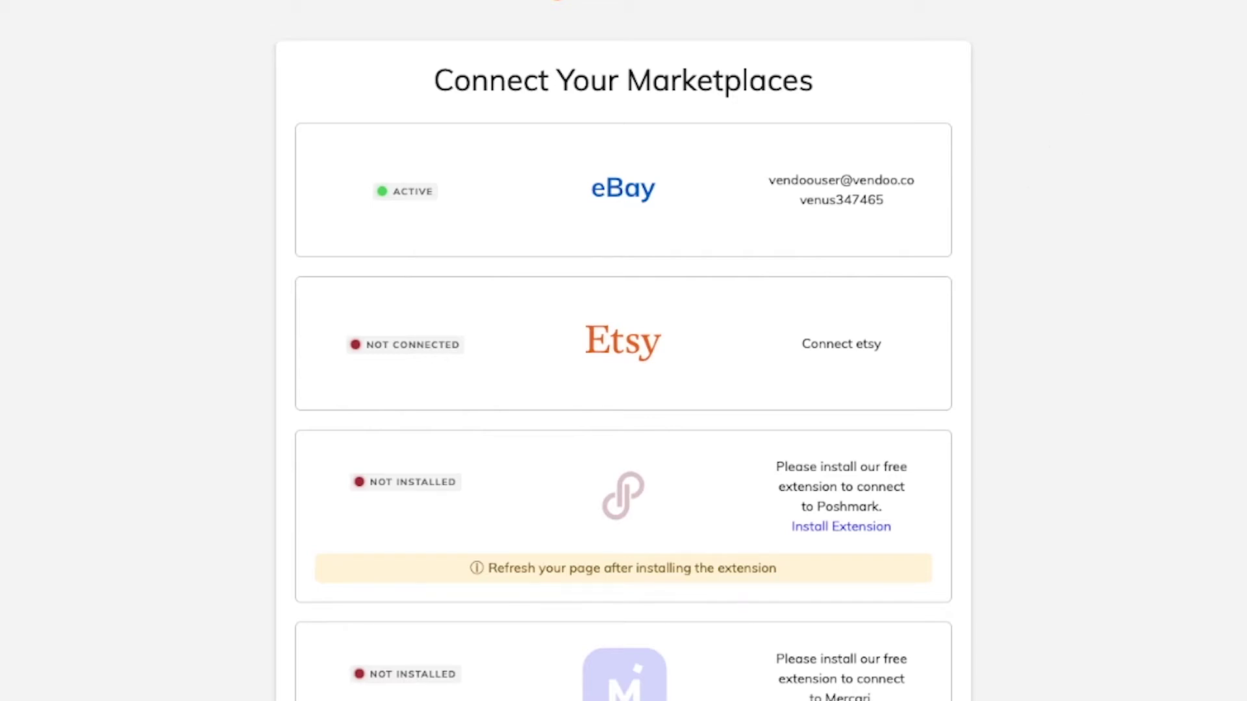
- Go to the extension store page from the Depop card's install link
{"action": "scroll", "coordinate": [623, 350], "scroll_direction": "down", "scroll_amount": 6}
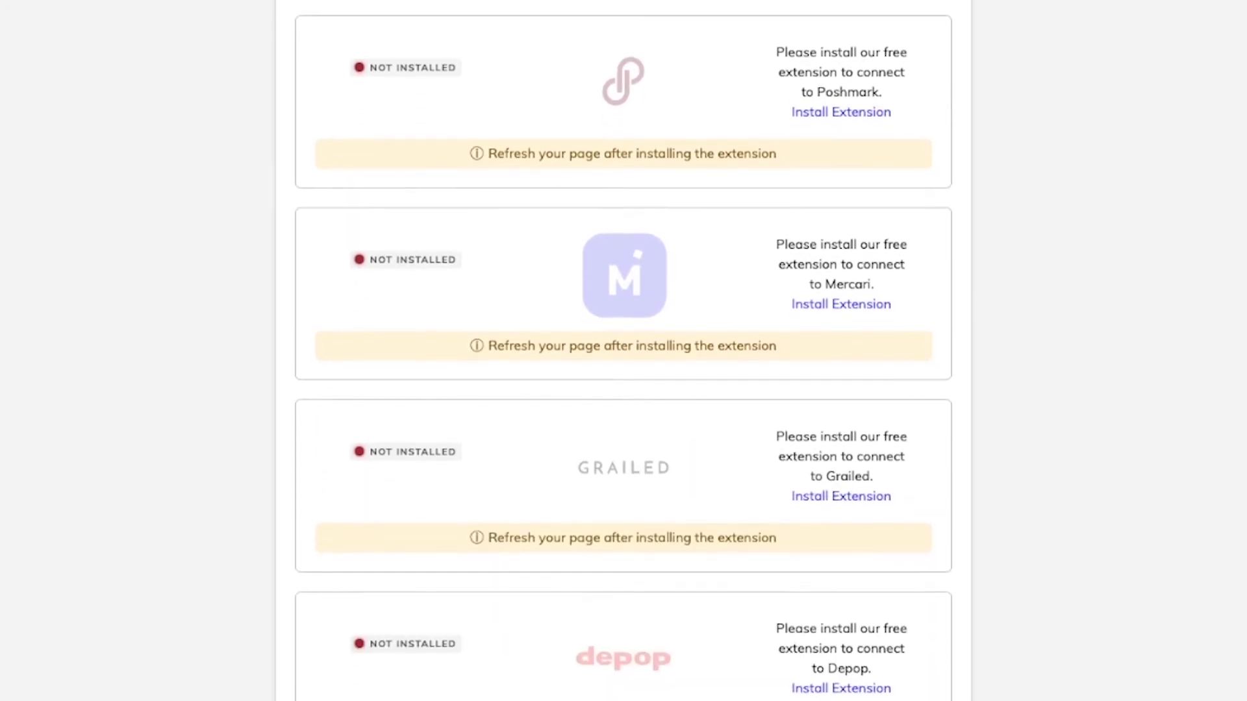
{"action": "scroll", "coordinate": [1030, 651], "scroll_direction": "down", "scroll_amount": 3}
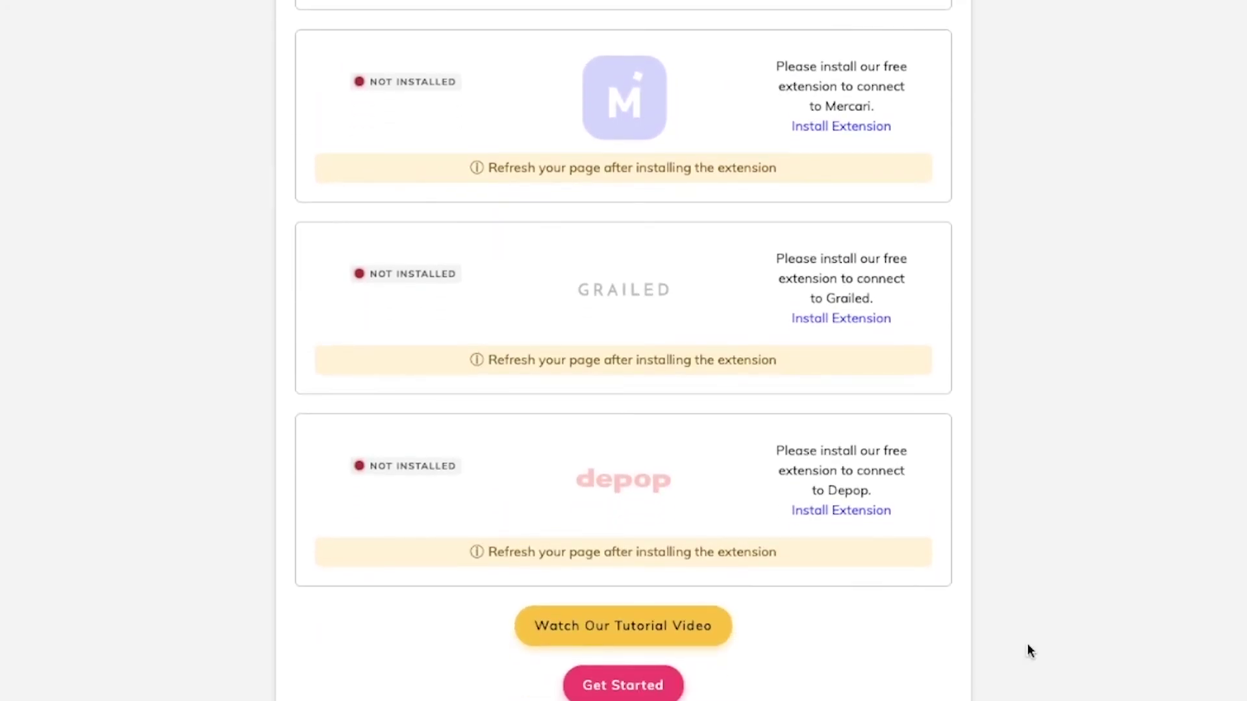
{"action": "left_click", "coordinate": [833, 510]}
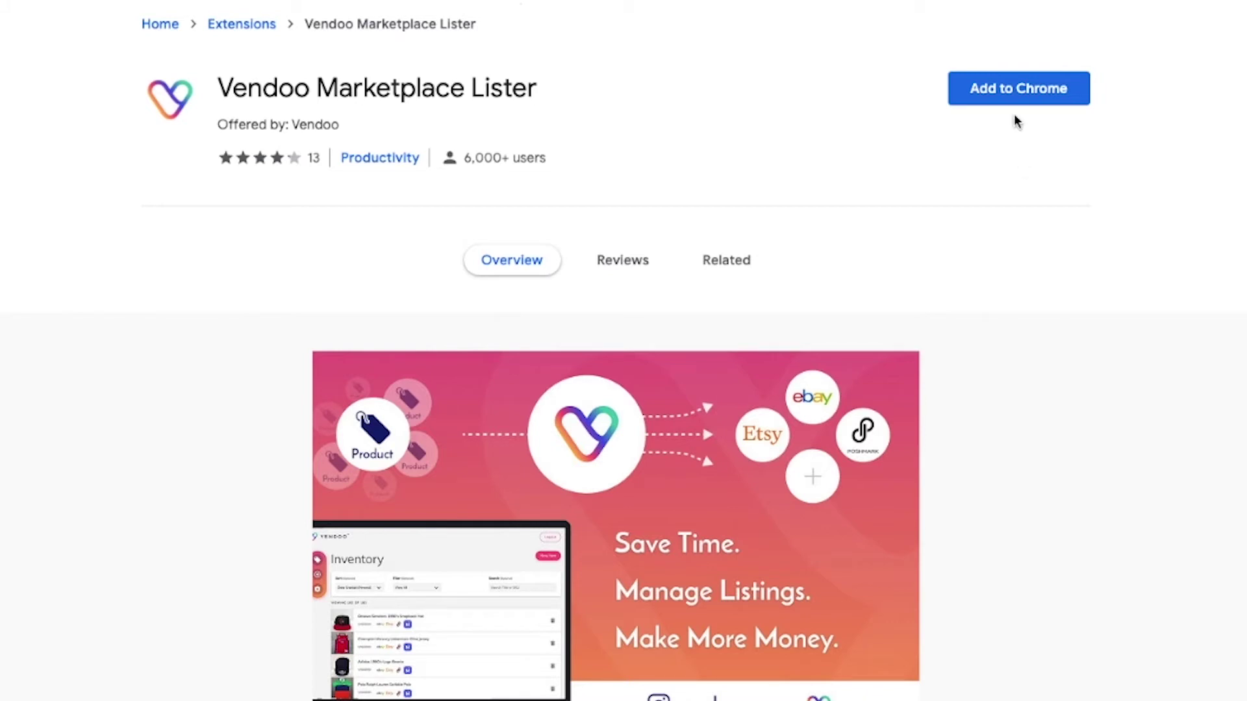
- Add the Vendoo Marketplace Lister extension to Chrome and approve its permissions
{"action": "left_click", "coordinate": [1016, 94]}
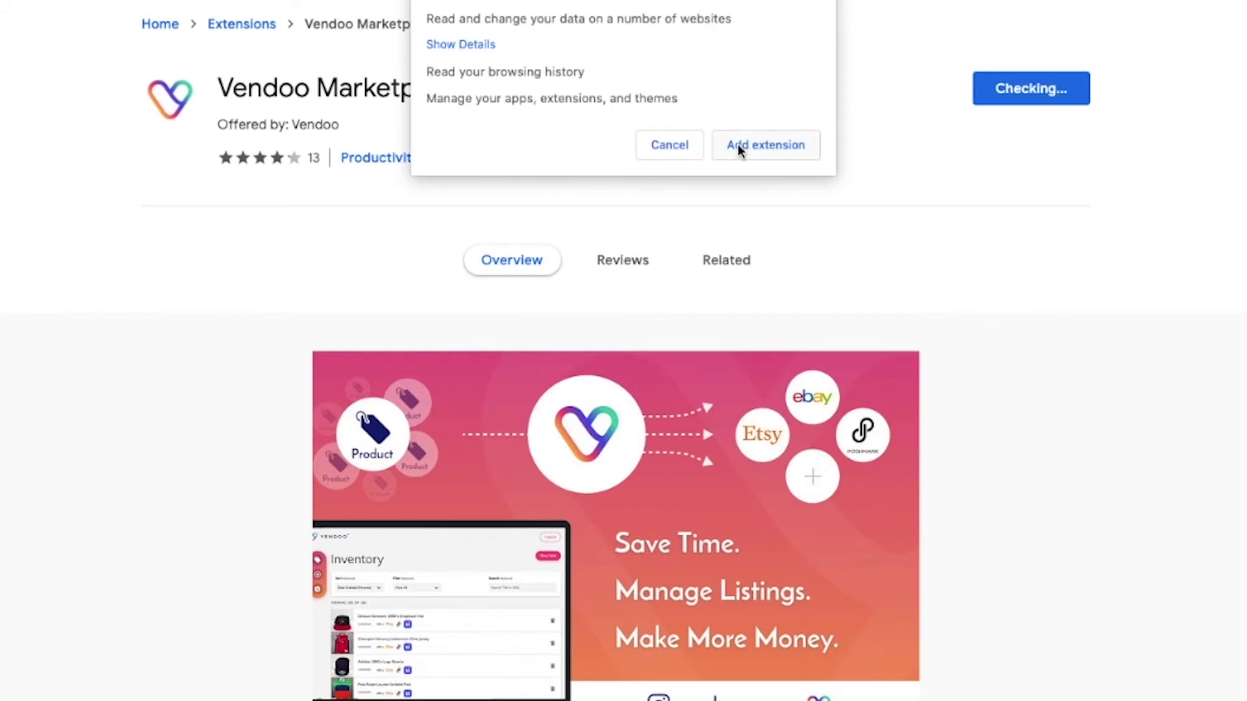
{"action": "left_click", "coordinate": [738, 147]}
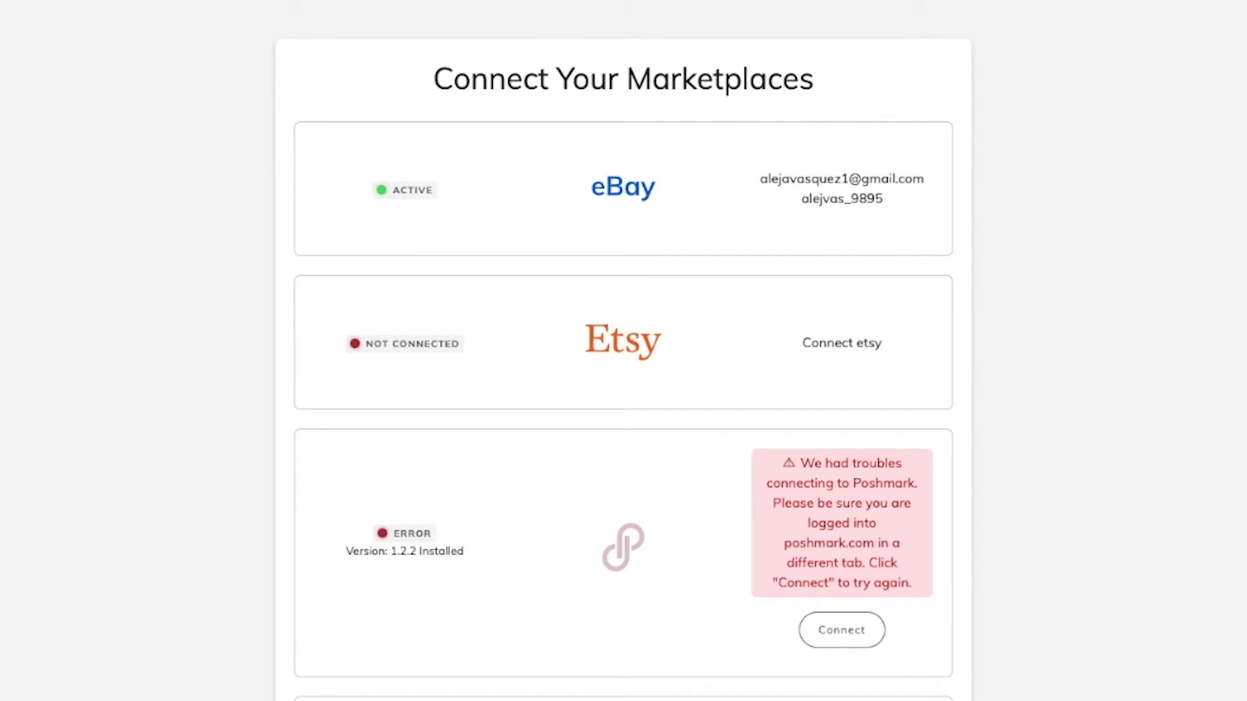
- Connect Depop to Vendoo, allow access to depop.com, and continue to the Inventory
{"action": "scroll", "coordinate": [1117, 351], "scroll_direction": "down", "scroll_amount": 10}
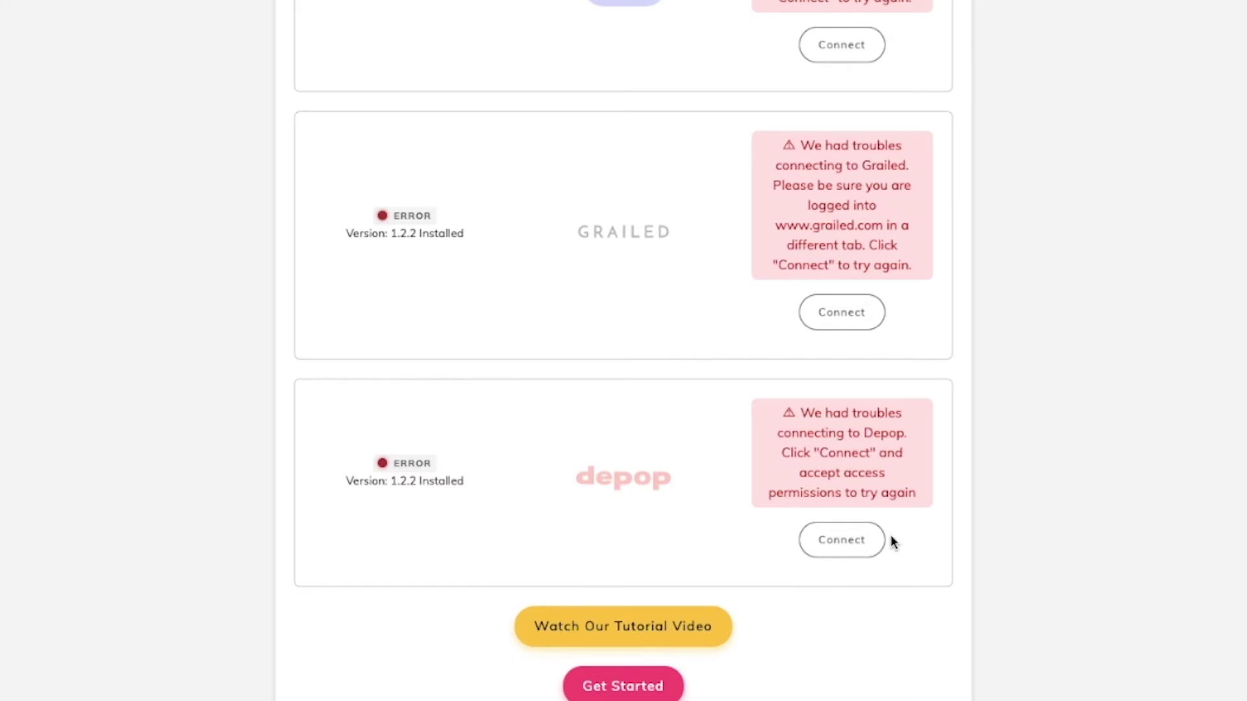
{"action": "left_click", "coordinate": [843, 548]}
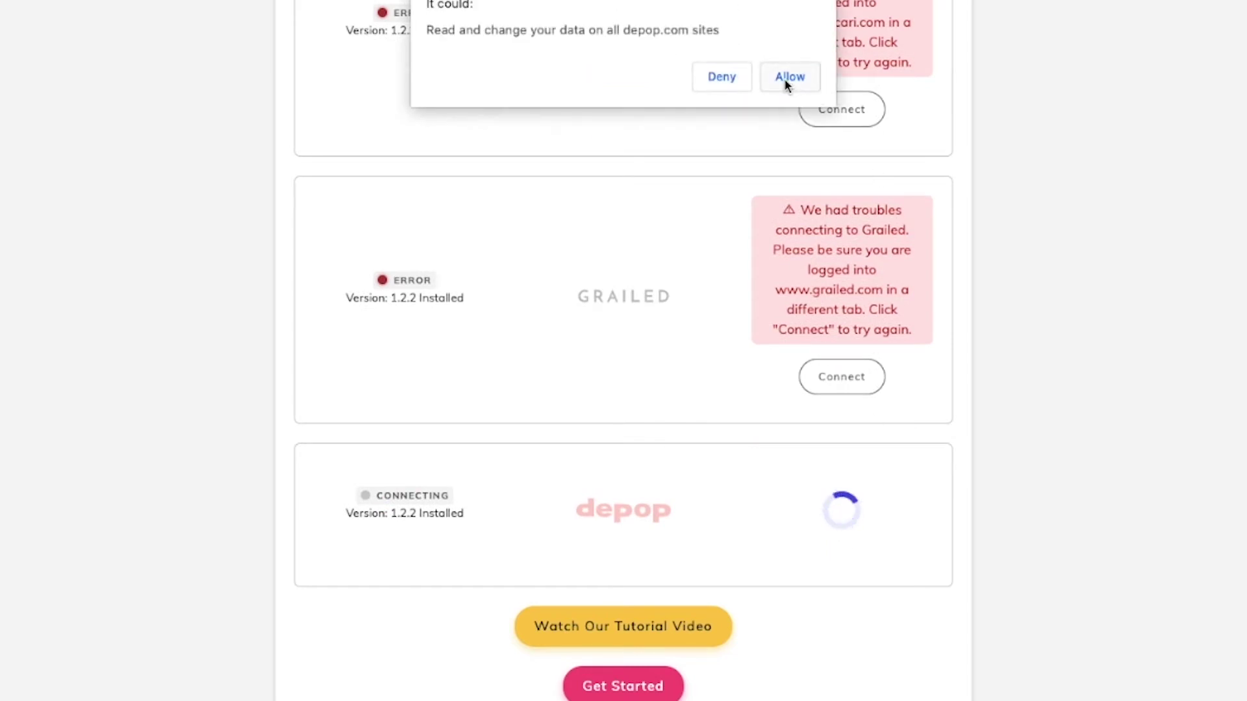
{"action": "left_click", "coordinate": [789, 77]}
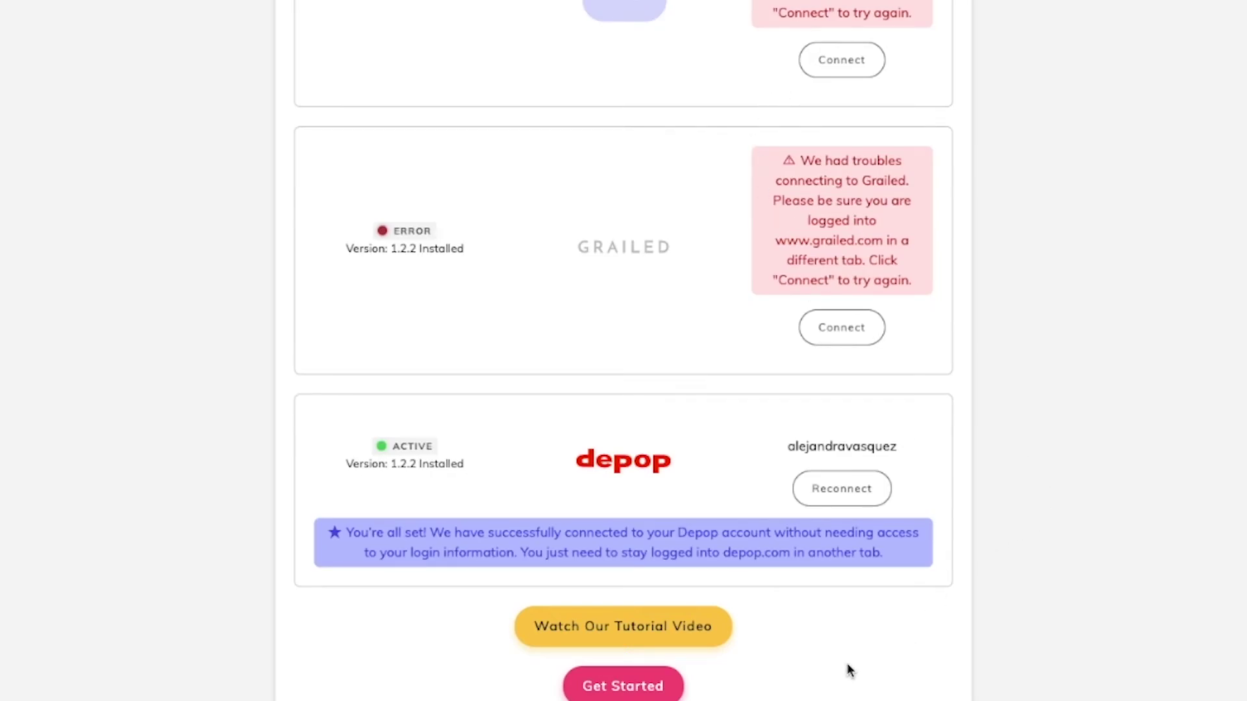
{"action": "left_click", "coordinate": [622, 694]}
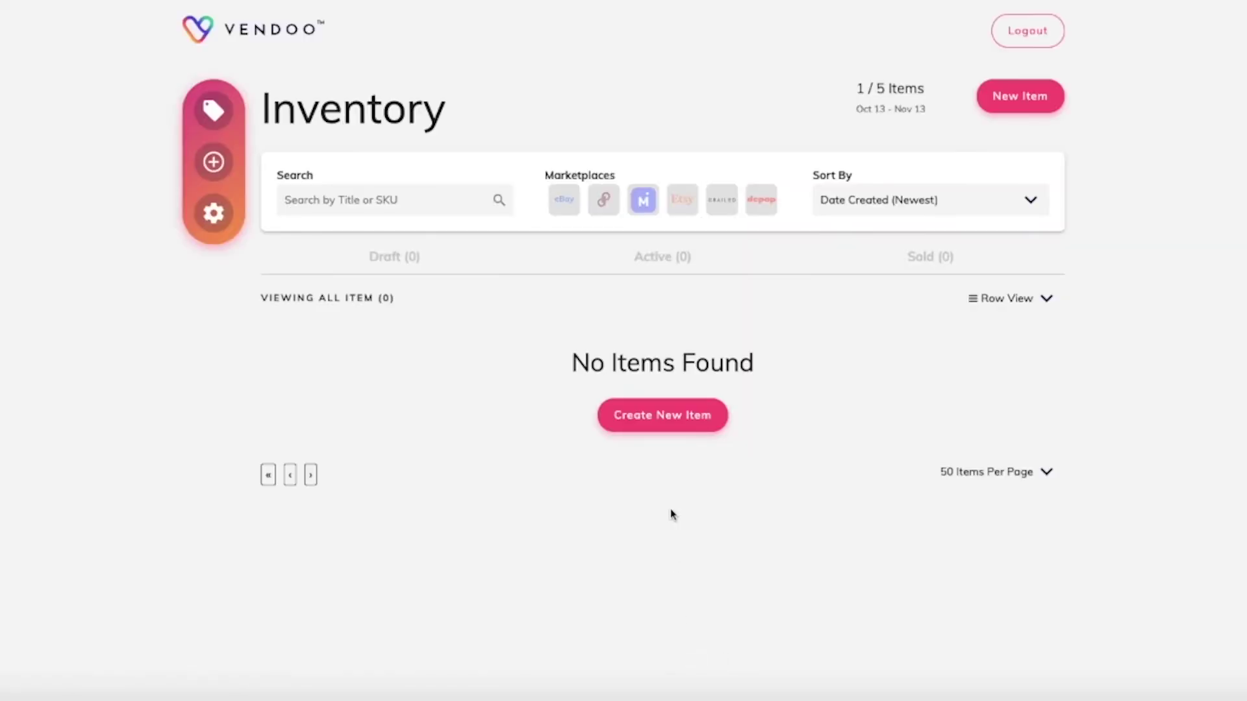
- Start a new item titled 'Tory Burch Make up bag' with description 'small make up bag'
{"action": "left_click", "coordinate": [668, 422]}
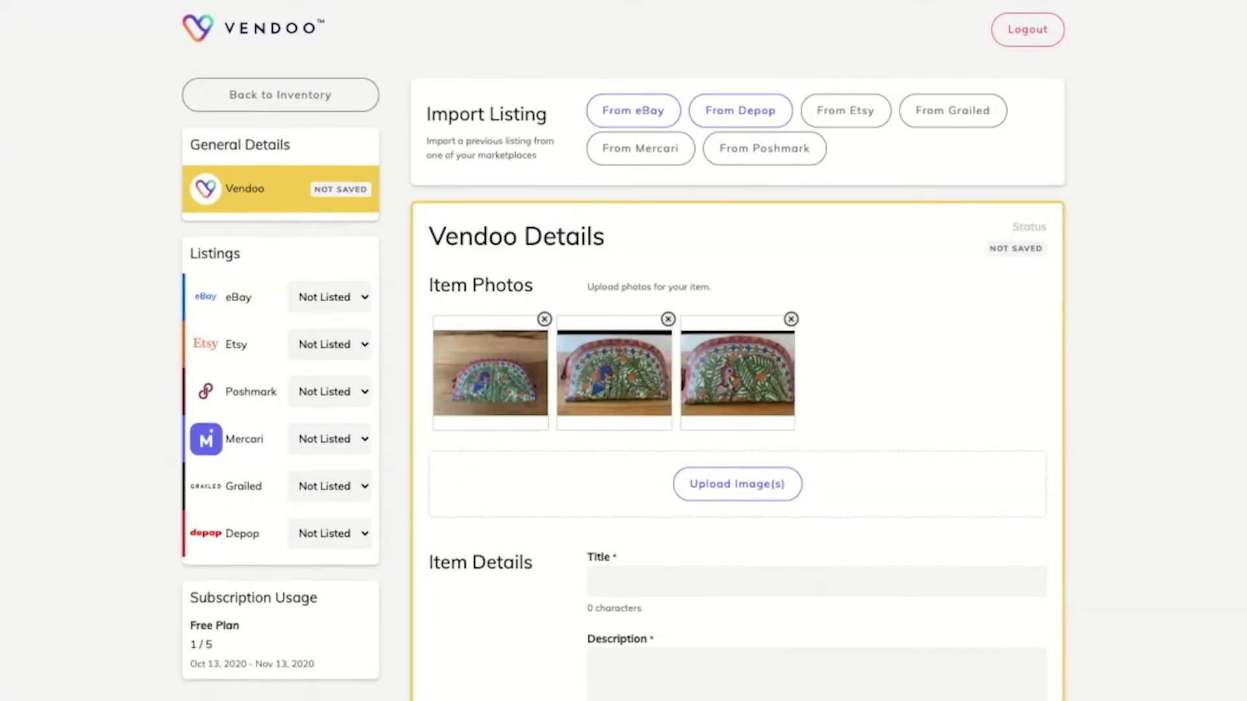
{"action": "scroll", "coordinate": [625, 389], "scroll_direction": "down", "scroll_amount": 3}
{"action": "left_click", "coordinate": [626, 352]}
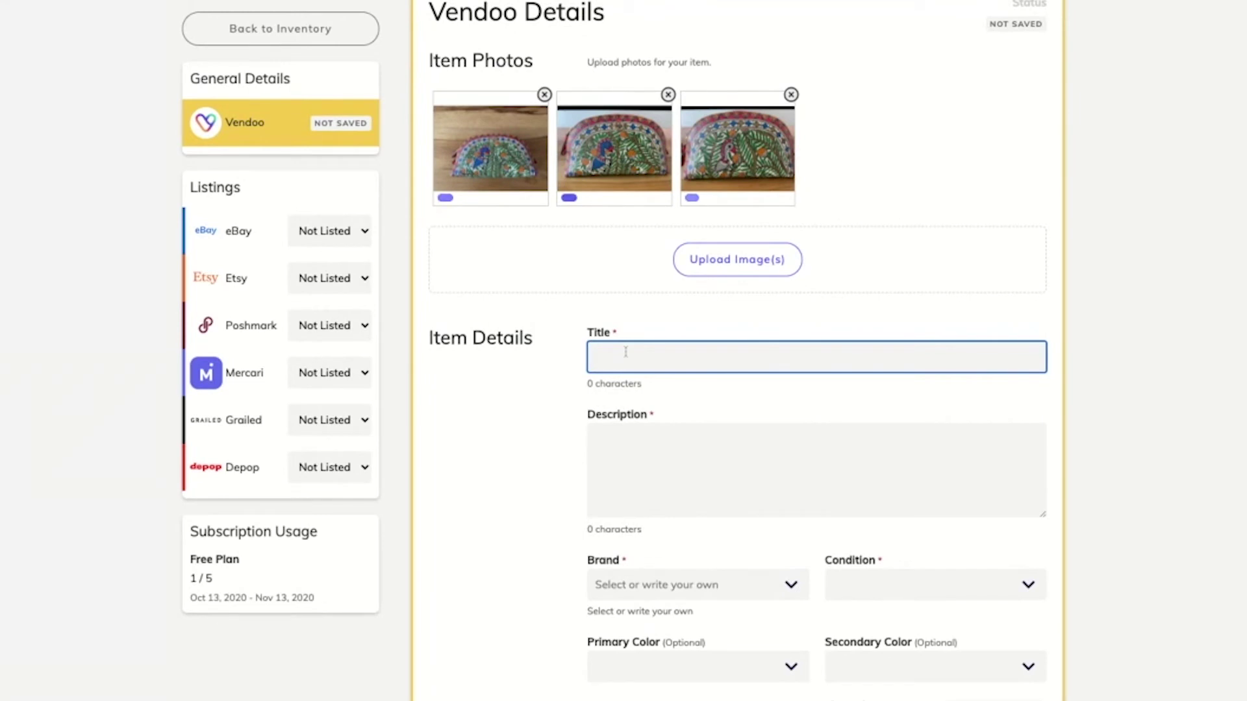
{"action": "type", "text": "Tory Burch Make up bag"}
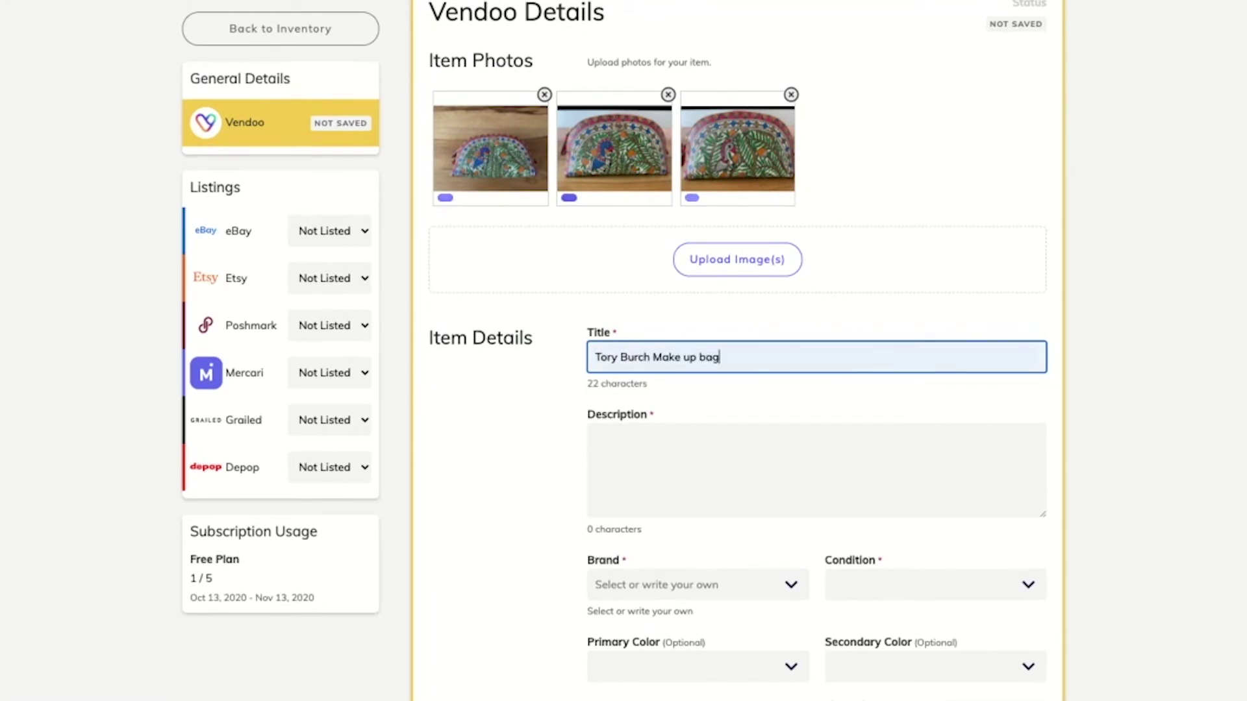
{"action": "left_click", "coordinate": [618, 434]}
{"action": "type", "text": "small"}
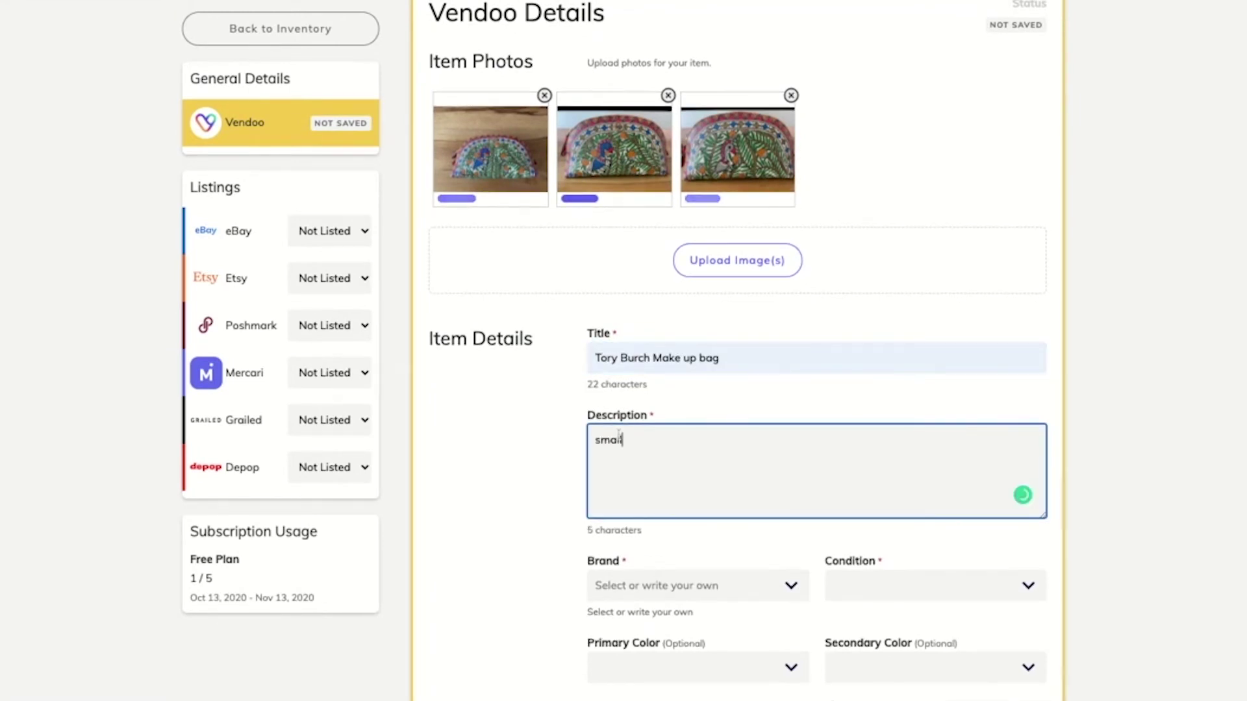
{"action": "type", "text": " make up bag"}
- Set brand Tory Burch, condition New Without Tags/Box and primary colour Orange
{"action": "scroll", "coordinate": [651, 450], "scroll_direction": "down", "scroll_amount": 3}
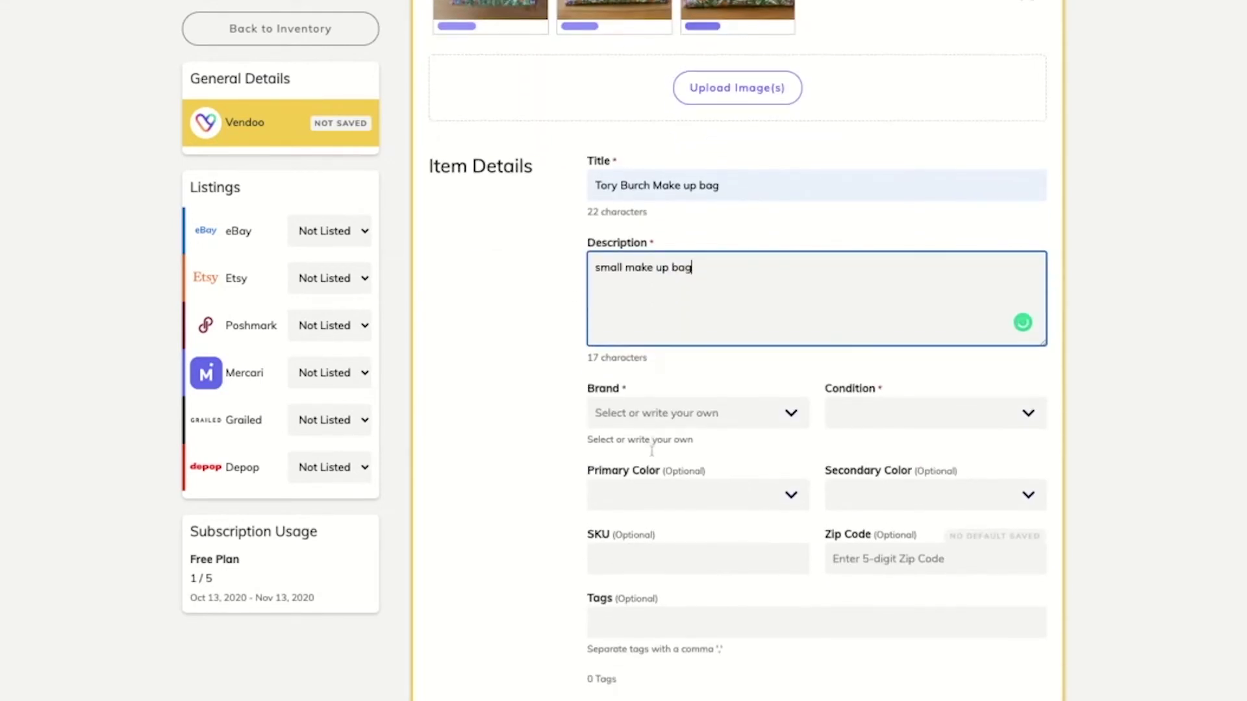
{"action": "left_click", "coordinate": [630, 413]}
{"action": "type", "text": "tory"}
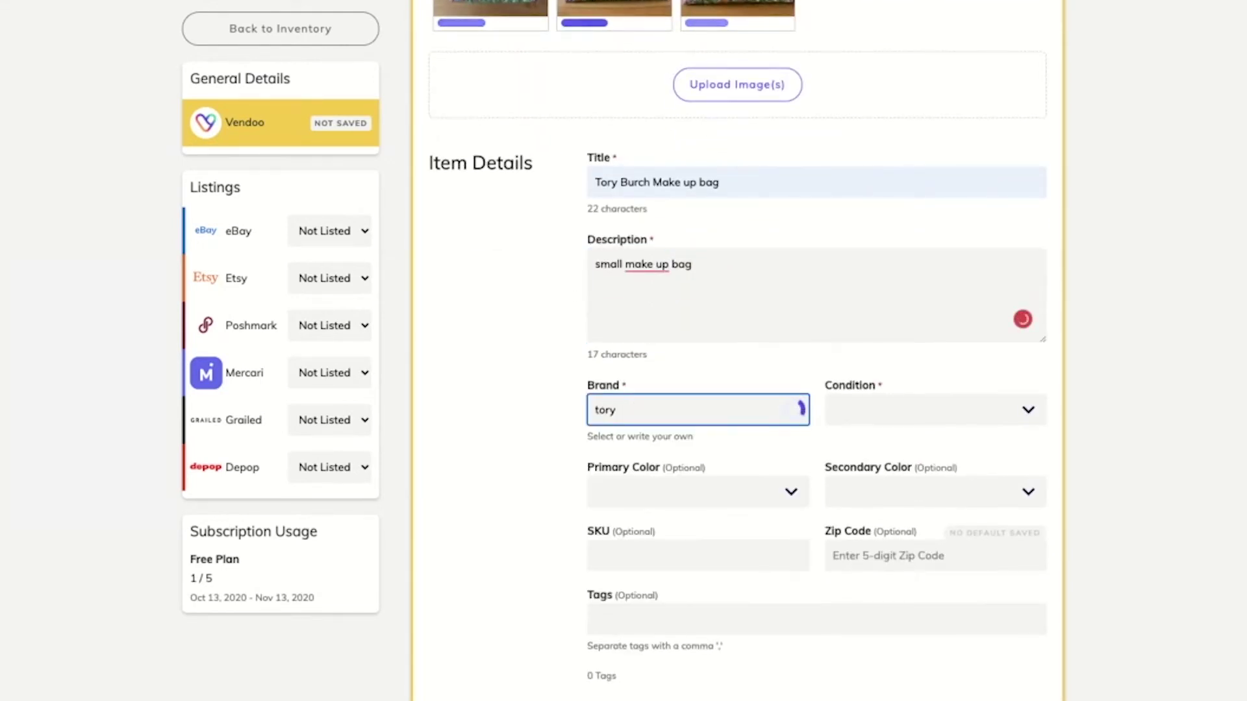
{"action": "key", "text": "Return"}
{"action": "key", "text": "Tab"}
{"action": "key", "text": "Down"}
{"action": "key", "text": "Return"}
{"action": "key", "text": "Tab"}
{"action": "type", "text": "o"}
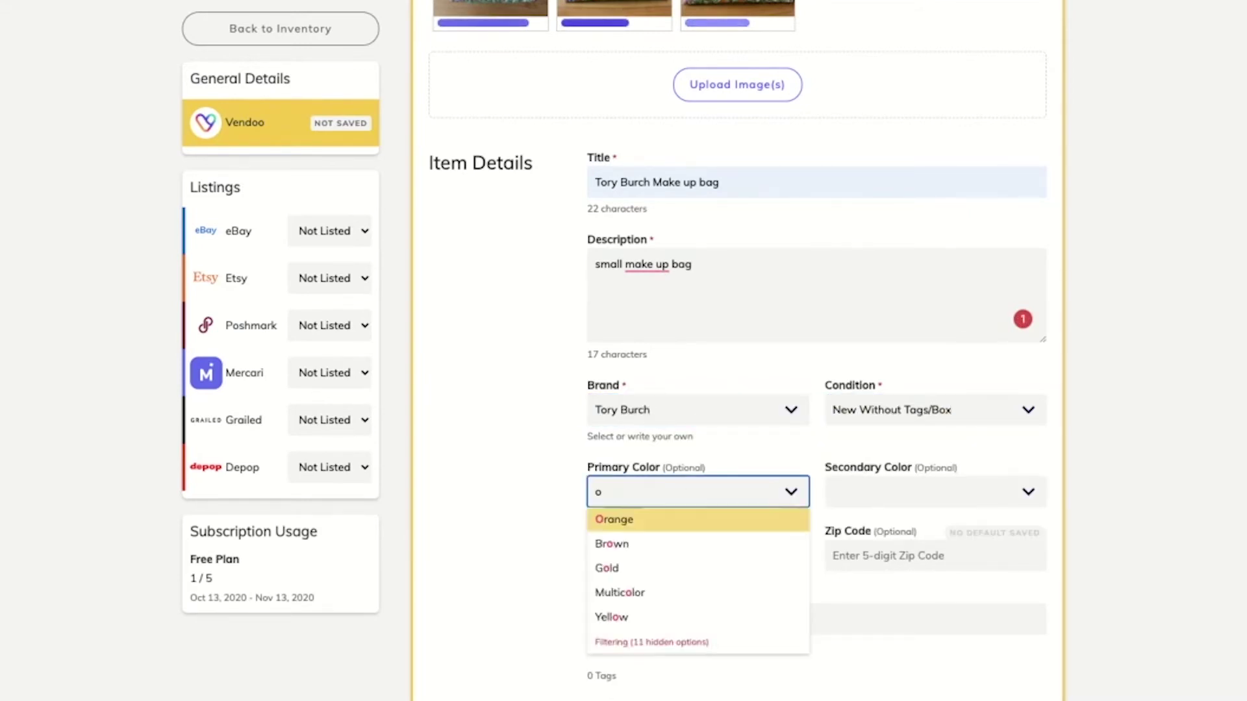
{"action": "key", "text": "Return"}
{"action": "key", "text": "Tab"}
{"action": "key", "text": "Tab"}
{"action": "key", "text": "Tab"}
{"action": "key", "text": "Tab"}
{"action": "key", "text": "Tab"}
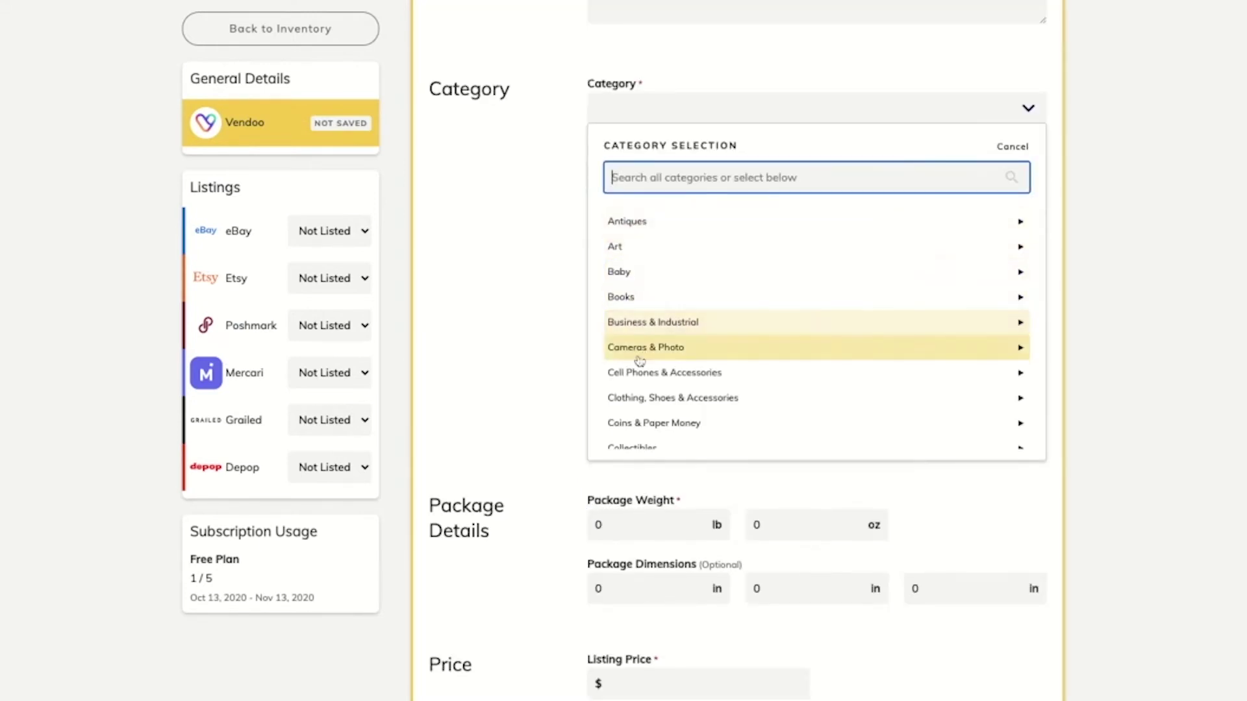
- Set the category to Clothing, Shoes & Accessories > Women > Women's Bags & Handbags
{"action": "left_click", "coordinate": [638, 398]}
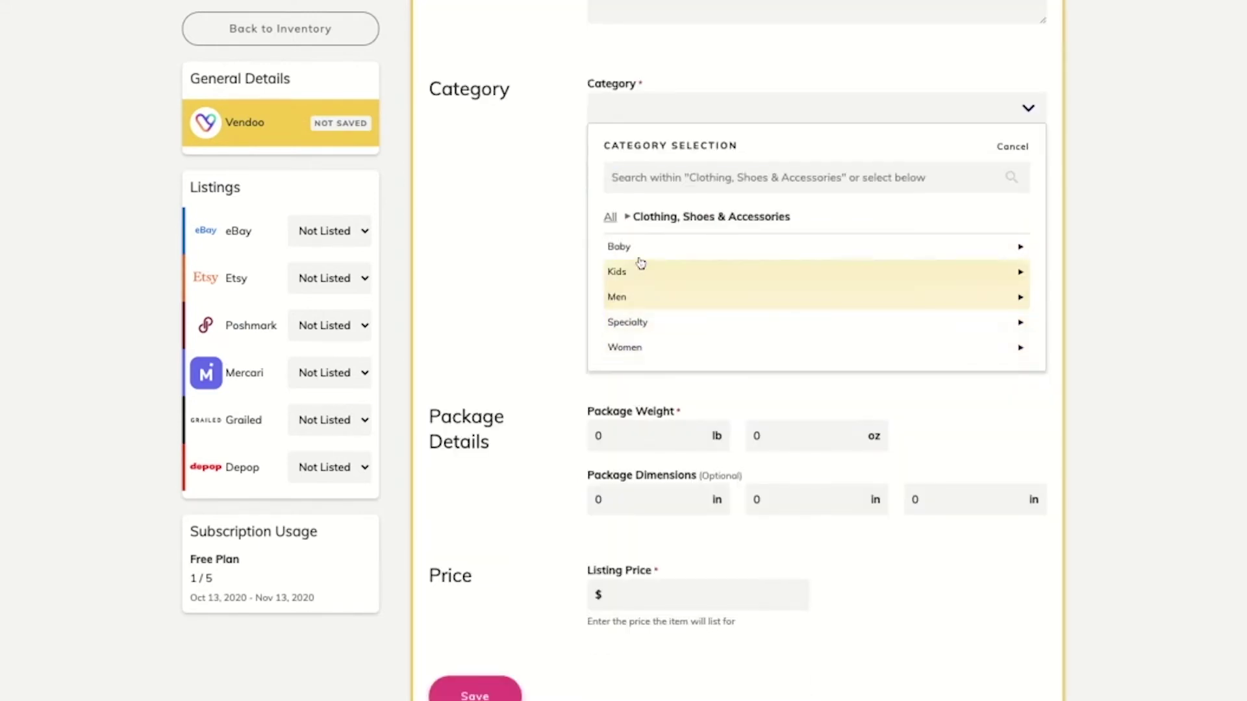
{"action": "left_click", "coordinate": [640, 349]}
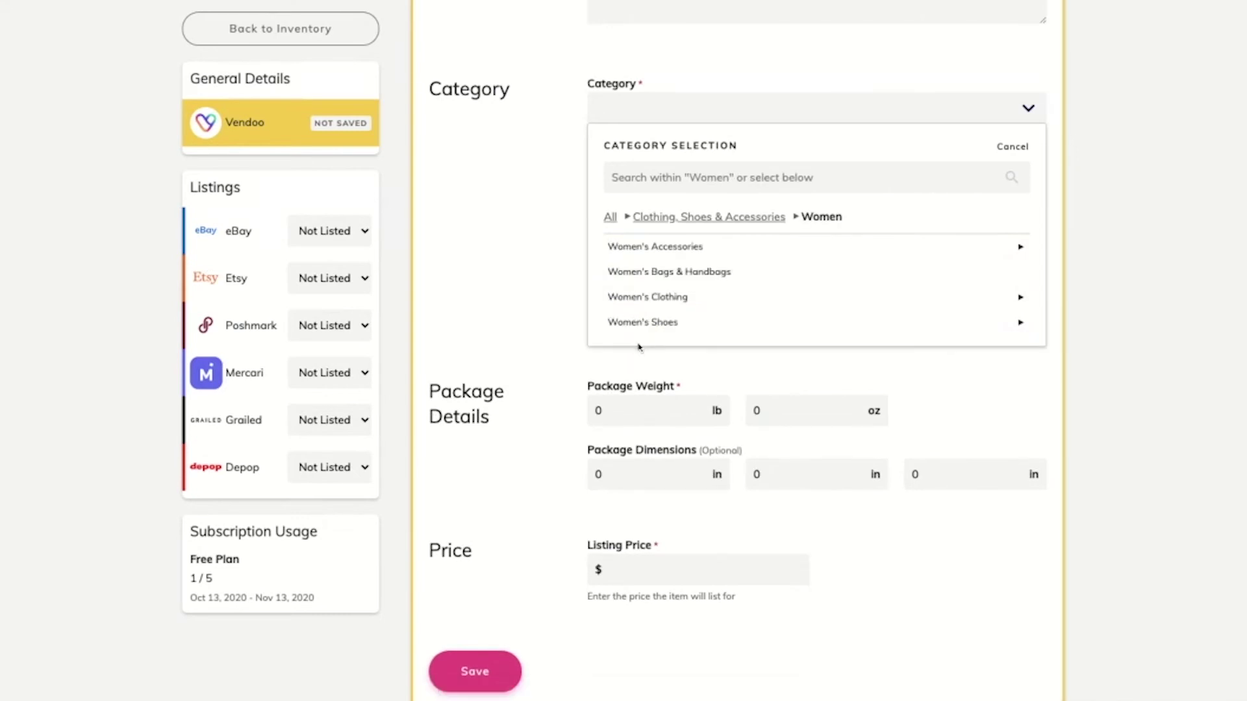
{"action": "left_click", "coordinate": [652, 281]}
- Enter package weight 2 lb, dimensions 2×2×2 in and listing price $500
{"action": "left_click", "coordinate": [652, 281]}
{"action": "type", "text": "2"}
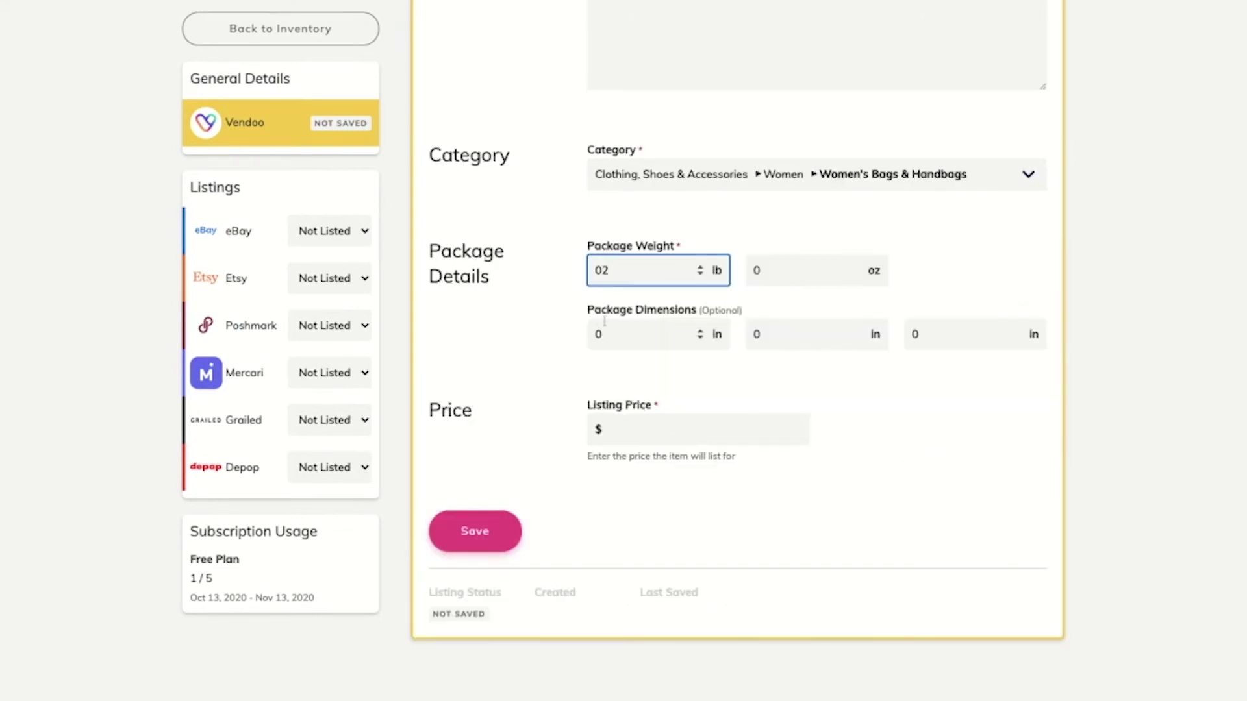
{"action": "key", "text": "Tab"}
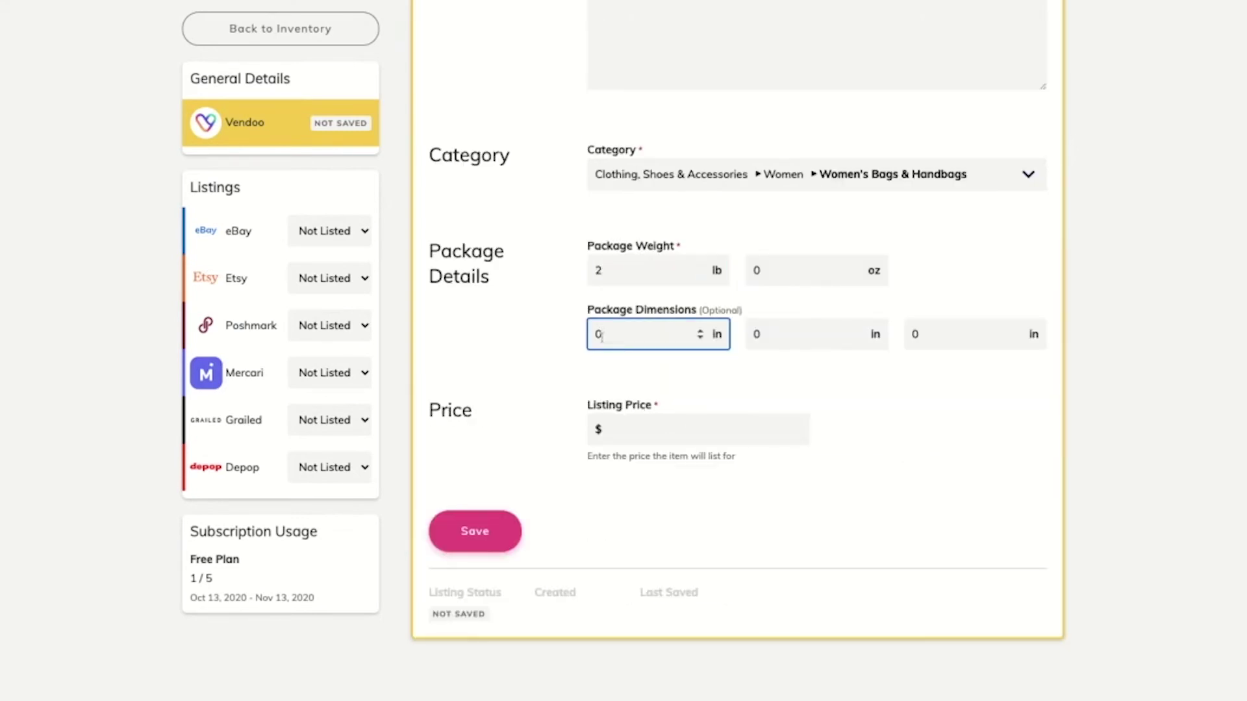
{"action": "type", "text": "2"}
{"action": "key", "text": "Tab"}
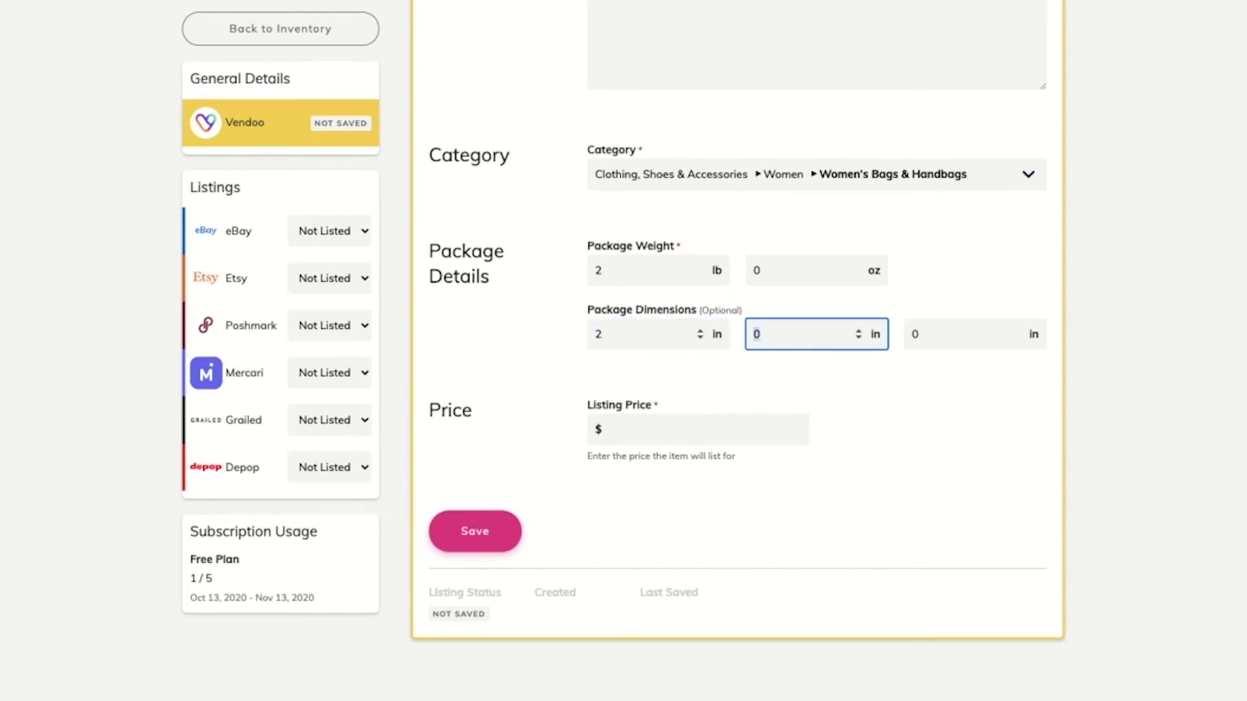
{"action": "type", "text": "2"}
{"action": "key", "text": "Tab"}
{"action": "type", "text": "2"}
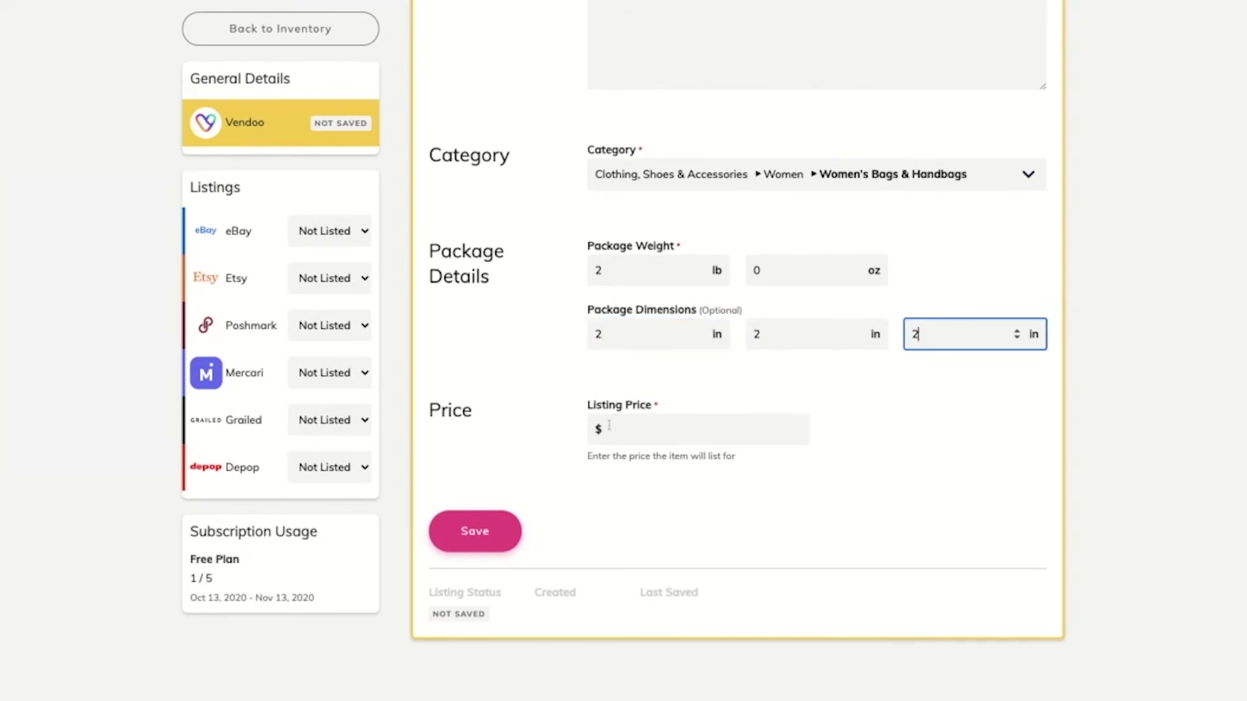
{"action": "left_click", "coordinate": [612, 428]}
{"action": "type", "text": "500"}
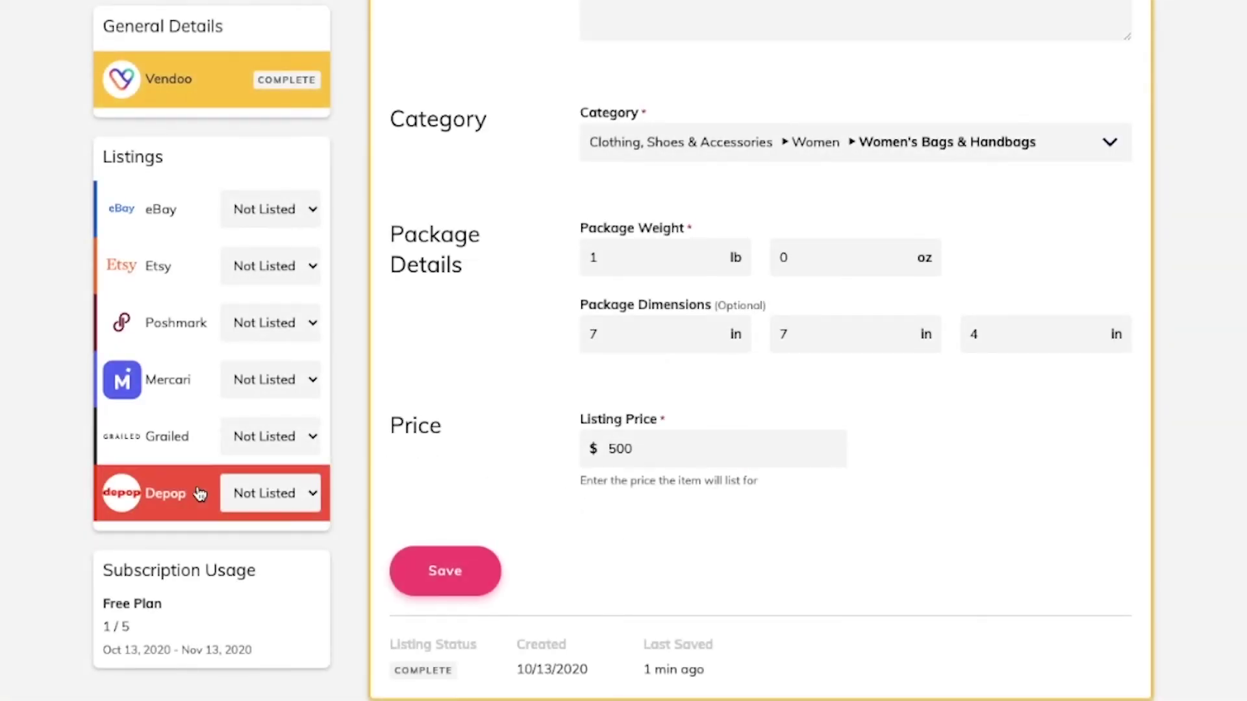
- Set the Depop listing's category to Womenswear > Accessories > Bags & Purses
{"action": "left_click", "coordinate": [194, 494]}
{"action": "scroll", "coordinate": [654, 480], "scroll_direction": "down", "scroll_amount": 3}
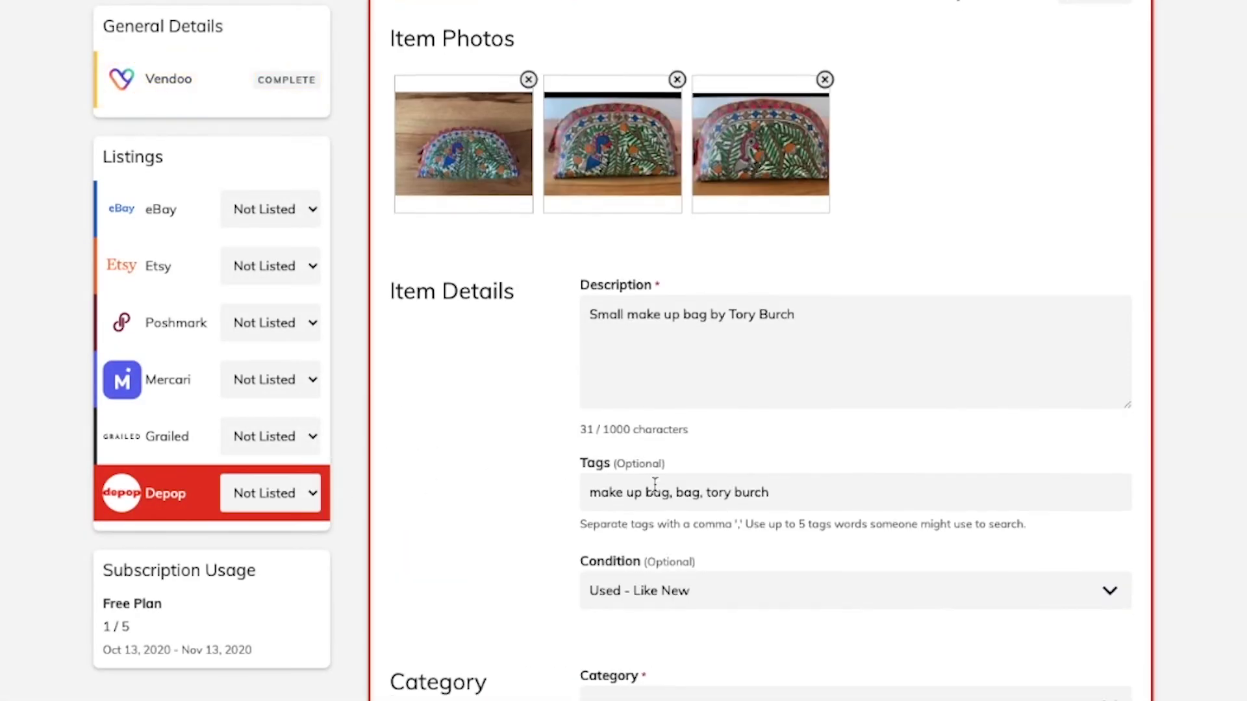
{"action": "left_click", "coordinate": [657, 492]}
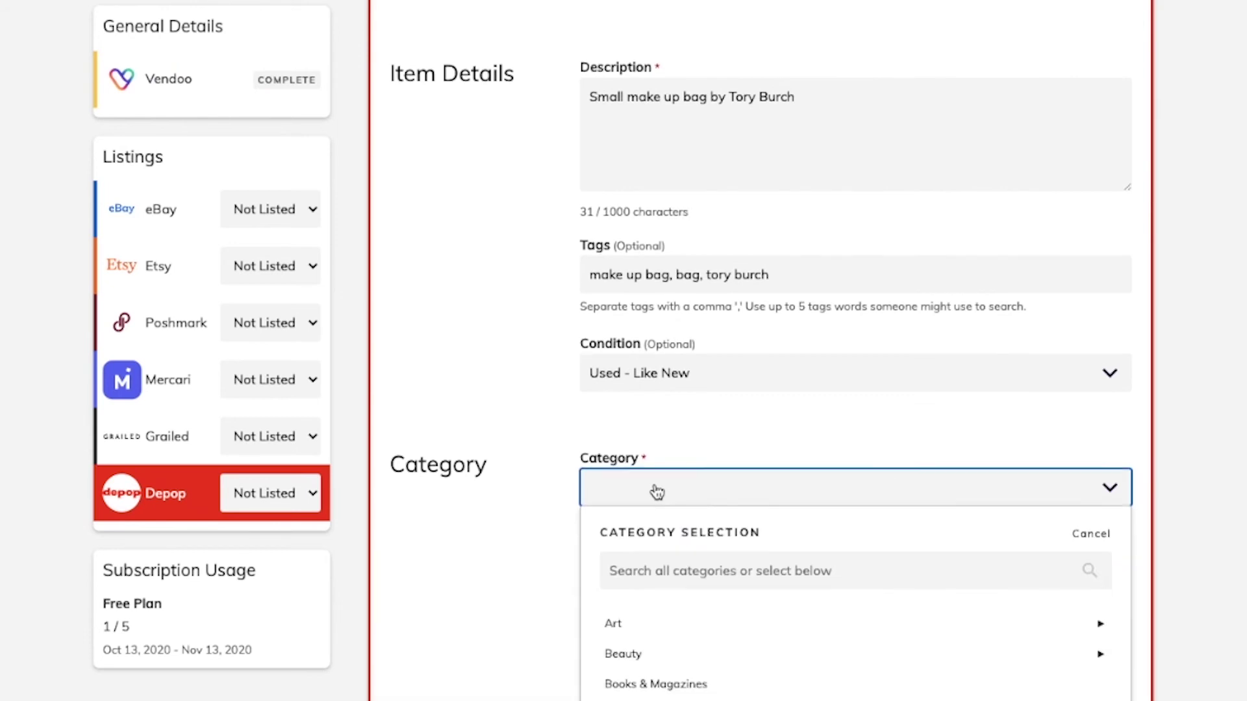
{"action": "scroll", "coordinate": [657, 492], "scroll_direction": "down", "scroll_amount": 5}
{"action": "scroll", "coordinate": [657, 492], "scroll_direction": "down", "scroll_amount": 1}
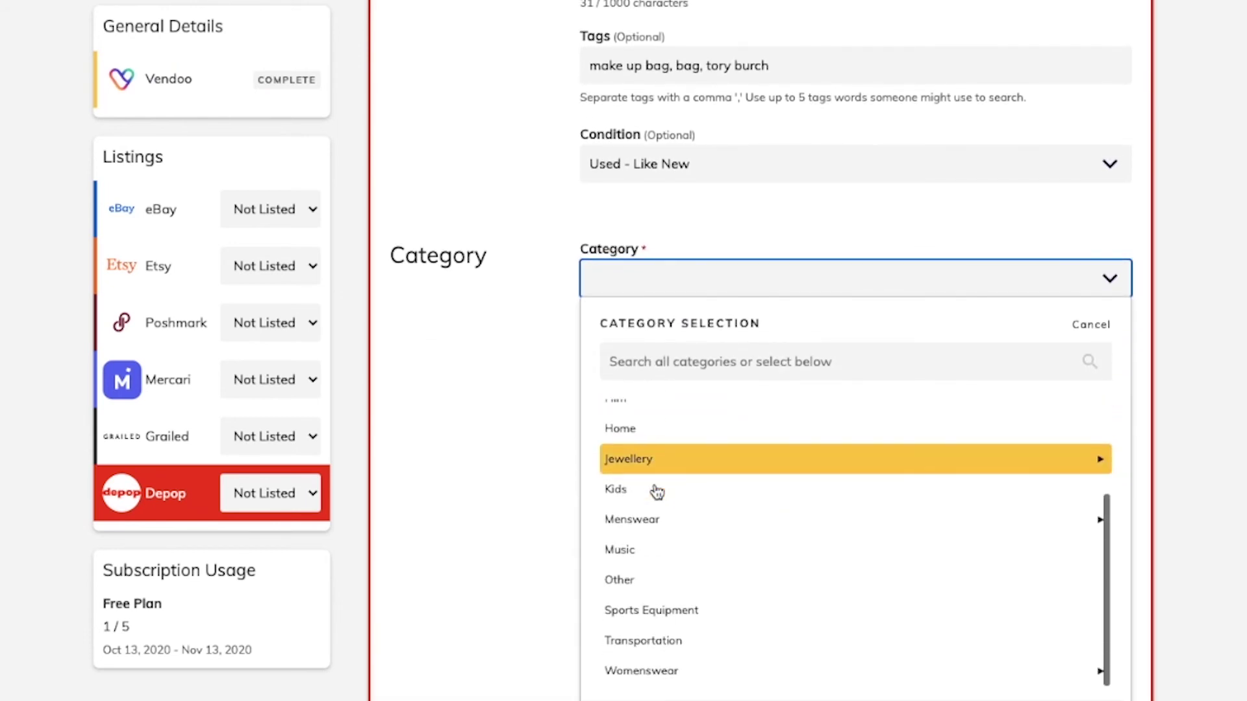
{"action": "left_click", "coordinate": [653, 669]}
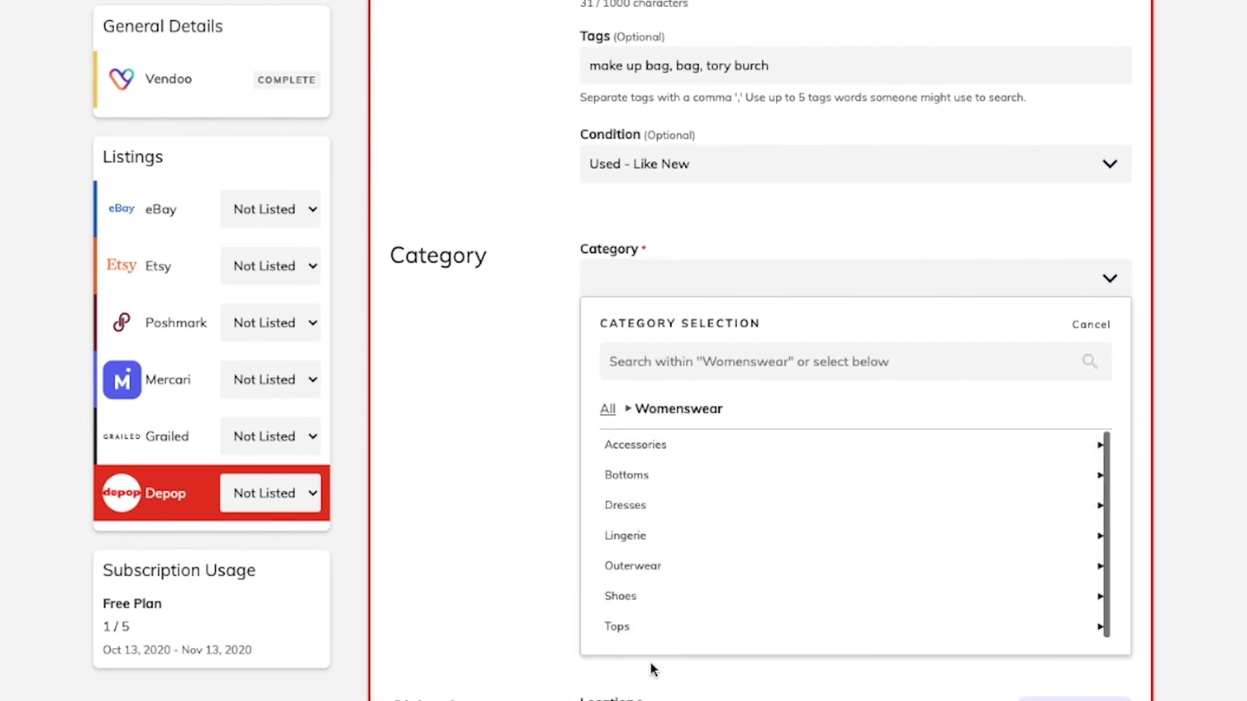
{"action": "left_click", "coordinate": [678, 449]}
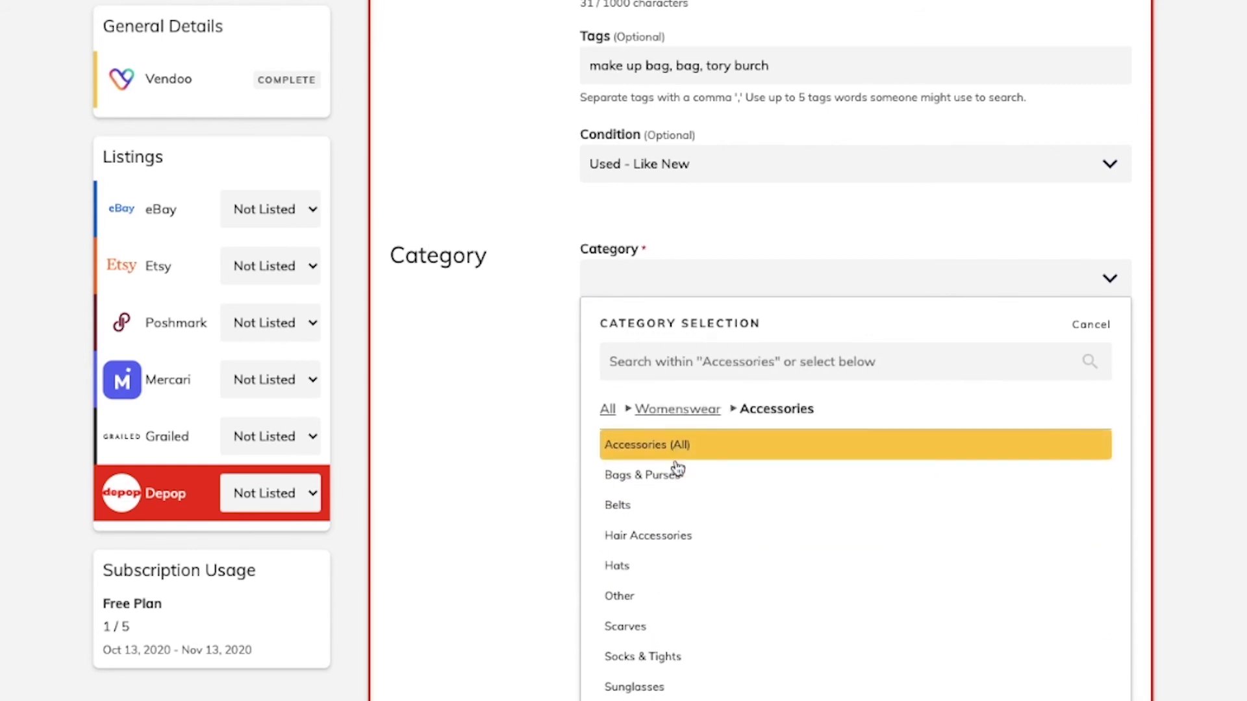
{"action": "left_click", "coordinate": [677, 468]}
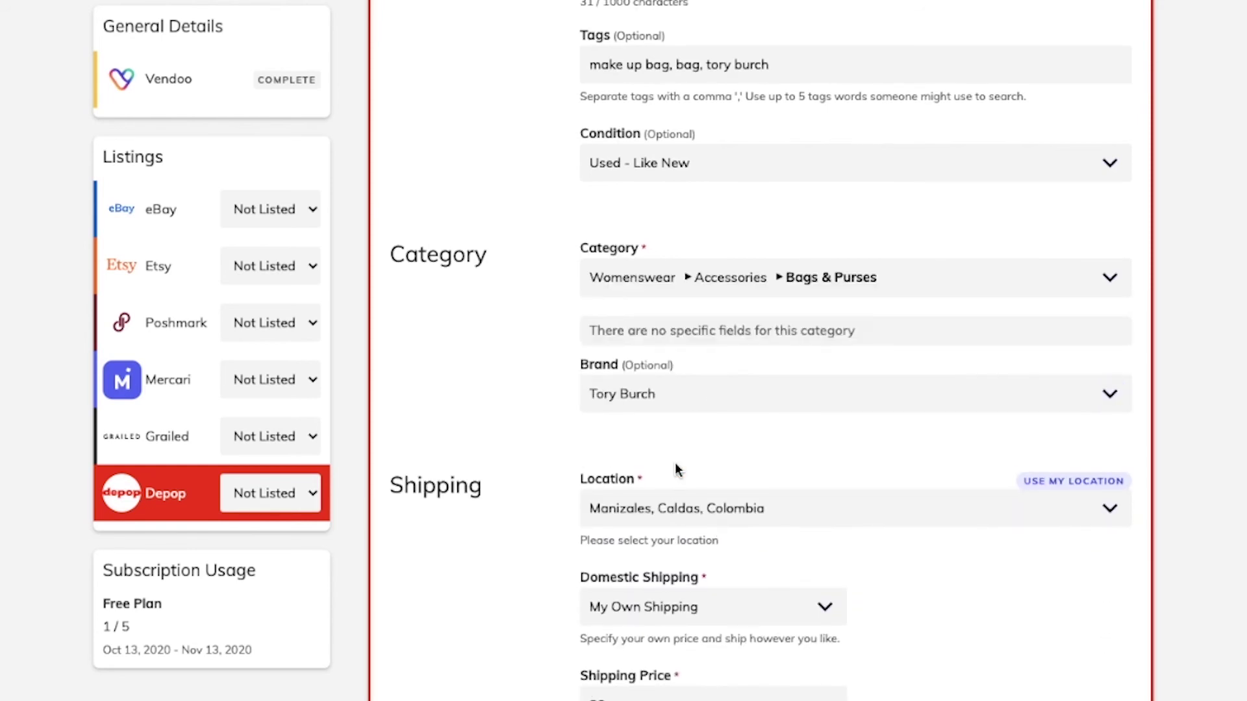
- Publish the item as a live Depop listing
{"action": "scroll", "coordinate": [513, 453], "scroll_direction": "down", "scroll_amount": 5}
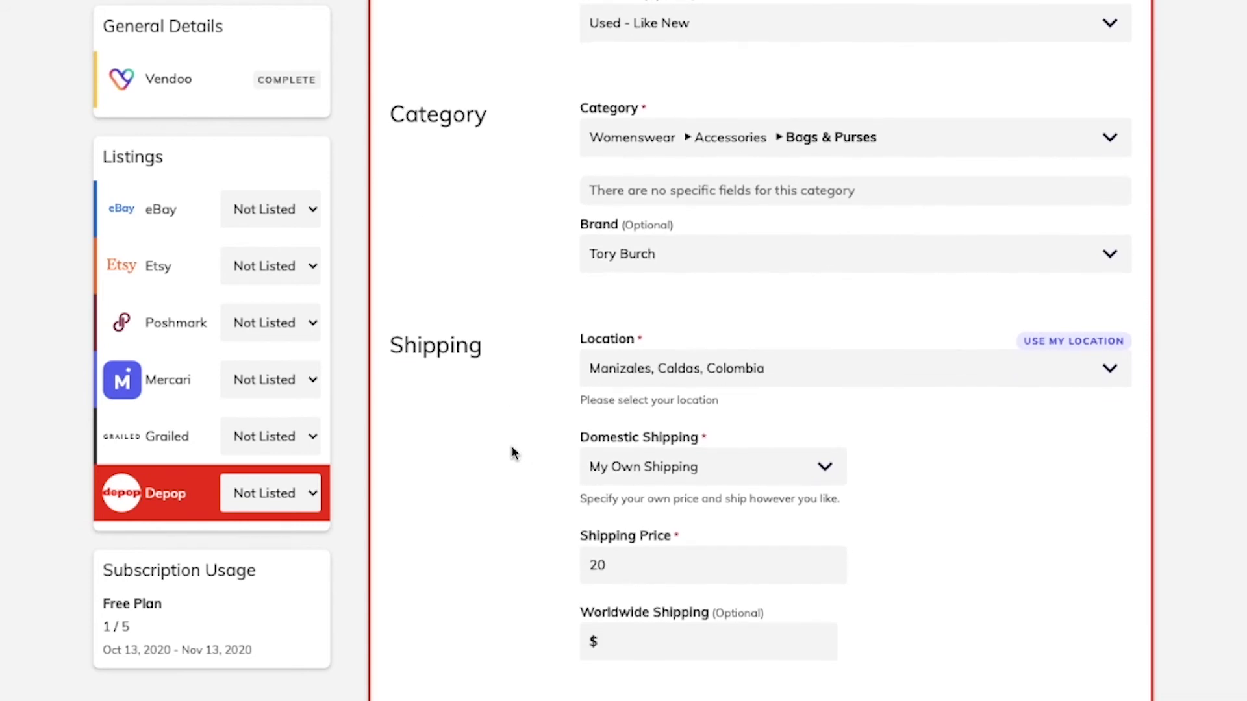
{"action": "scroll", "coordinate": [512, 448], "scroll_direction": "down", "scroll_amount": 4}
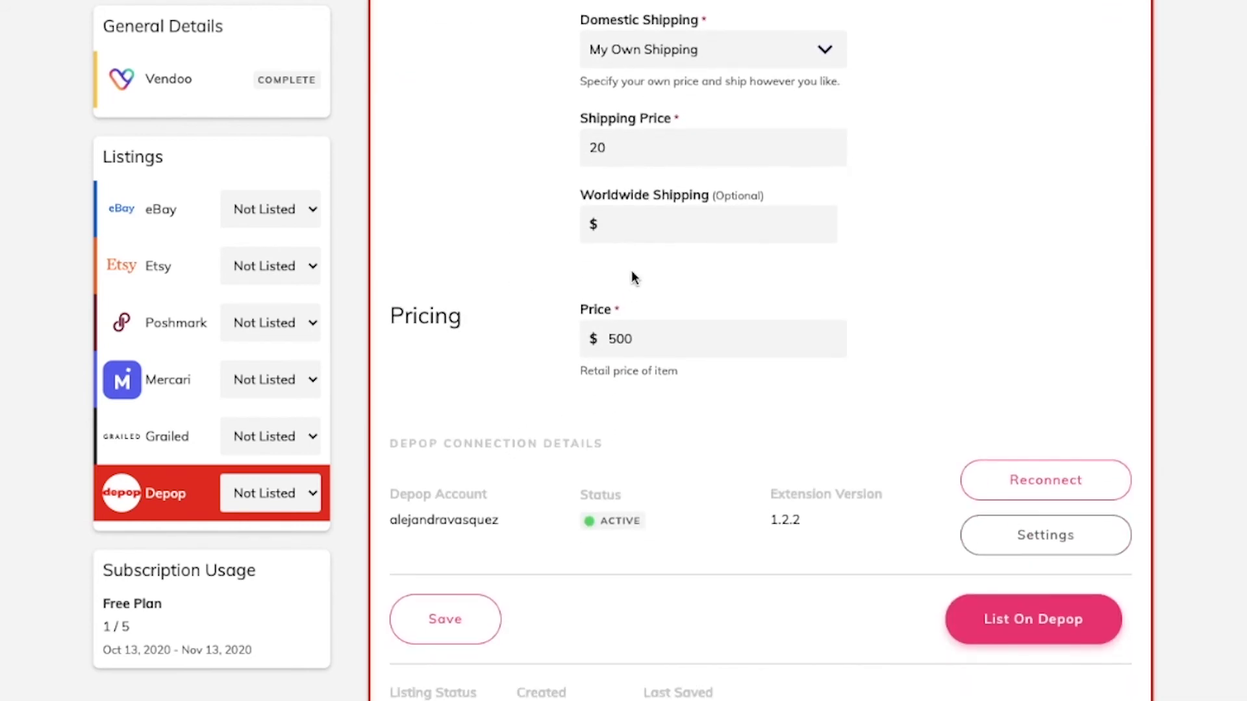
{"action": "scroll", "coordinate": [633, 273], "scroll_direction": "down", "scroll_amount": 1}
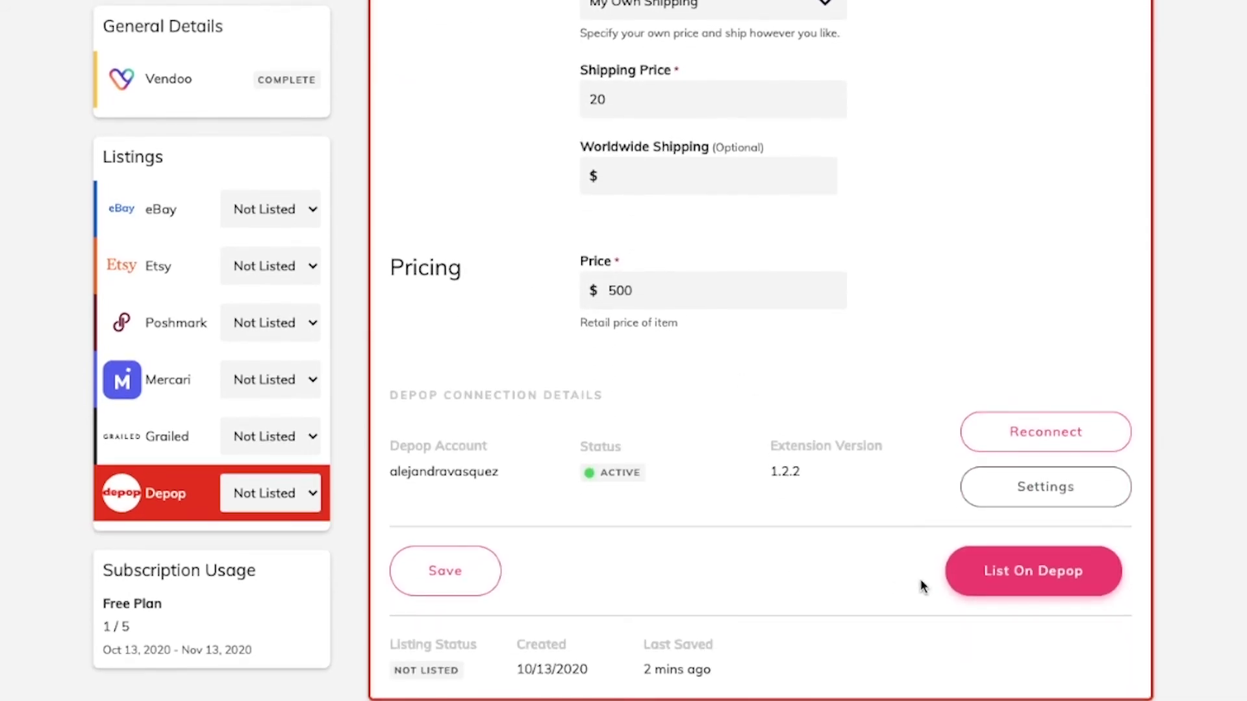
{"action": "left_click", "coordinate": [1012, 585]}
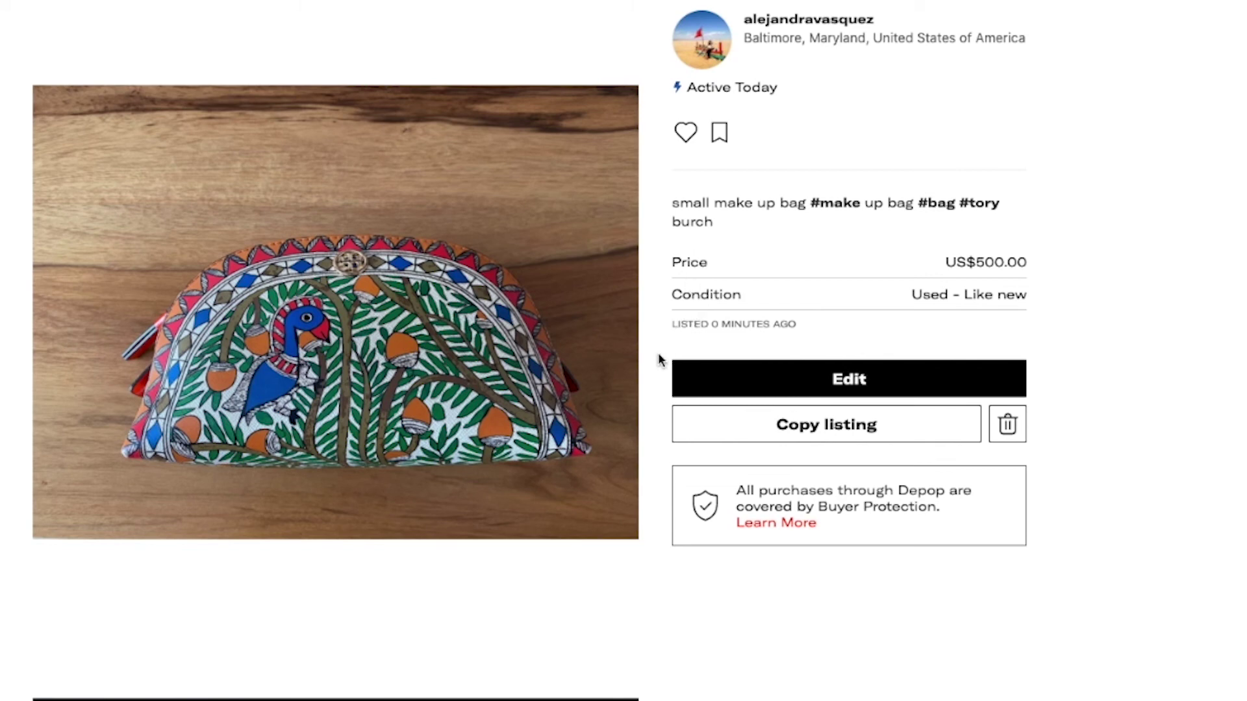
{"action": "scroll", "coordinate": [659, 361], "scroll_direction": "down", "scroll_amount": 9}
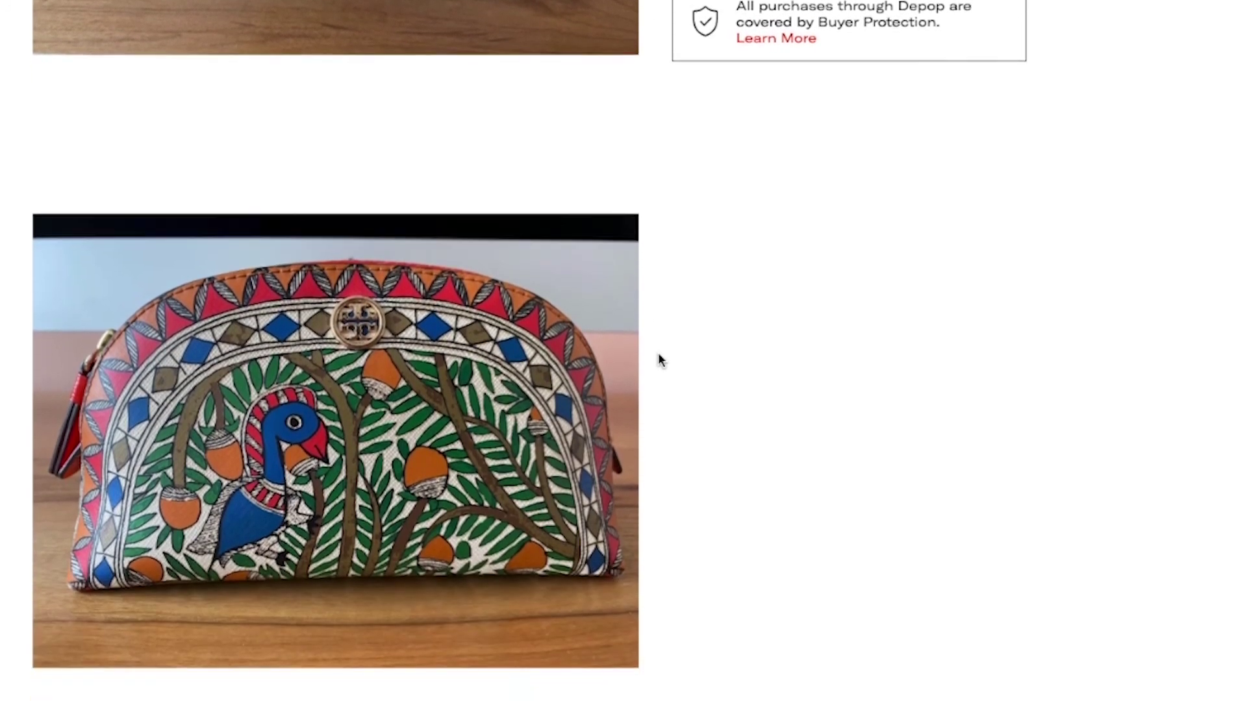